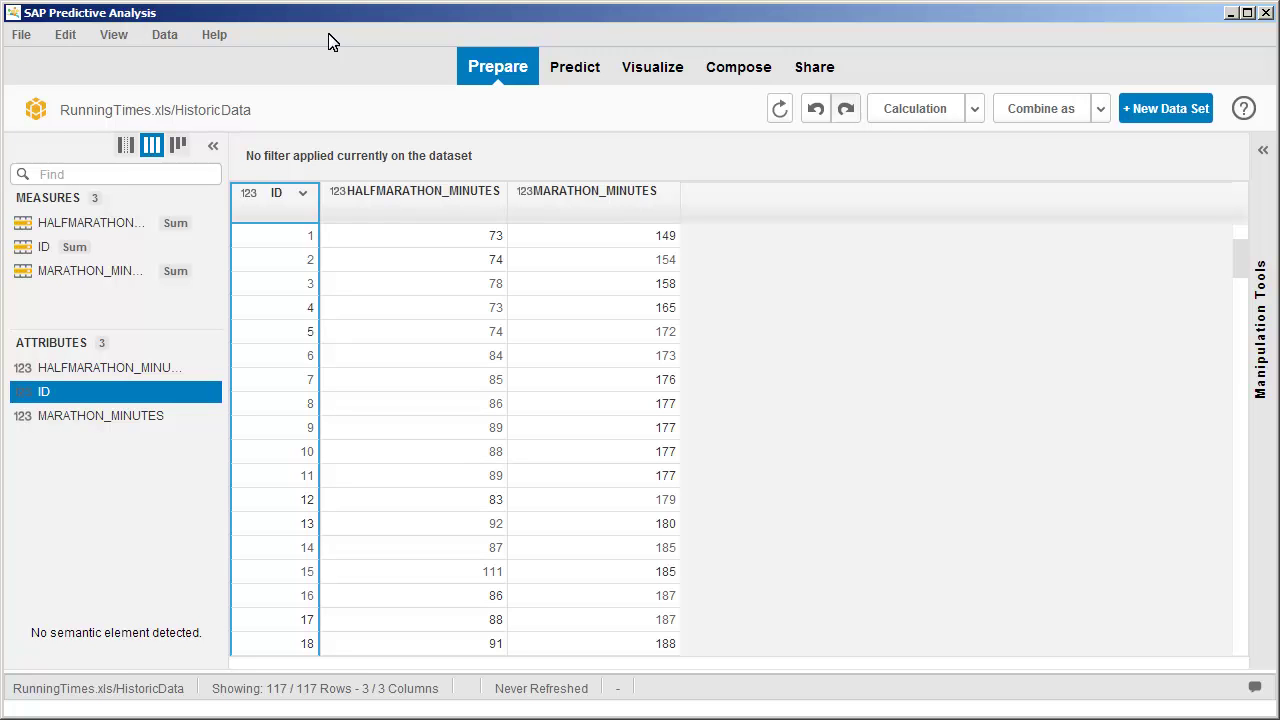
- Create a new custom R component in the predictive analysis, named My Component and of type Algorithms
left_click(572, 67)
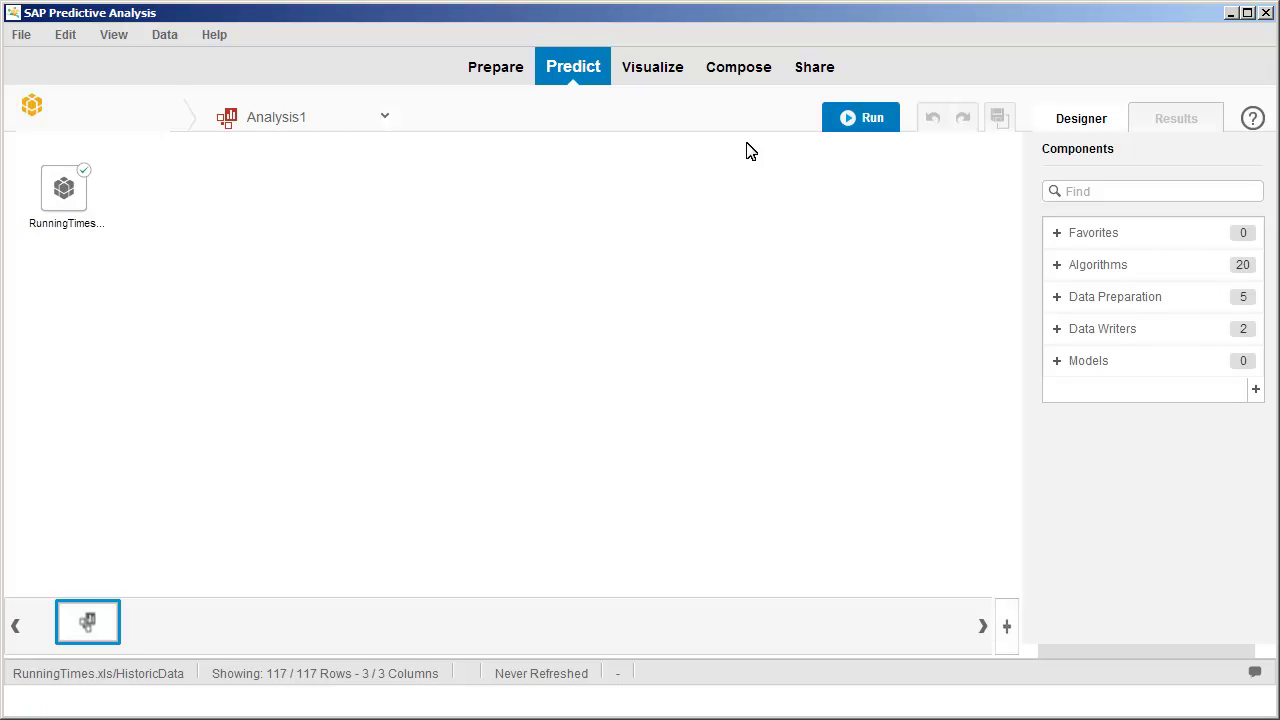
left_click(1255, 389)
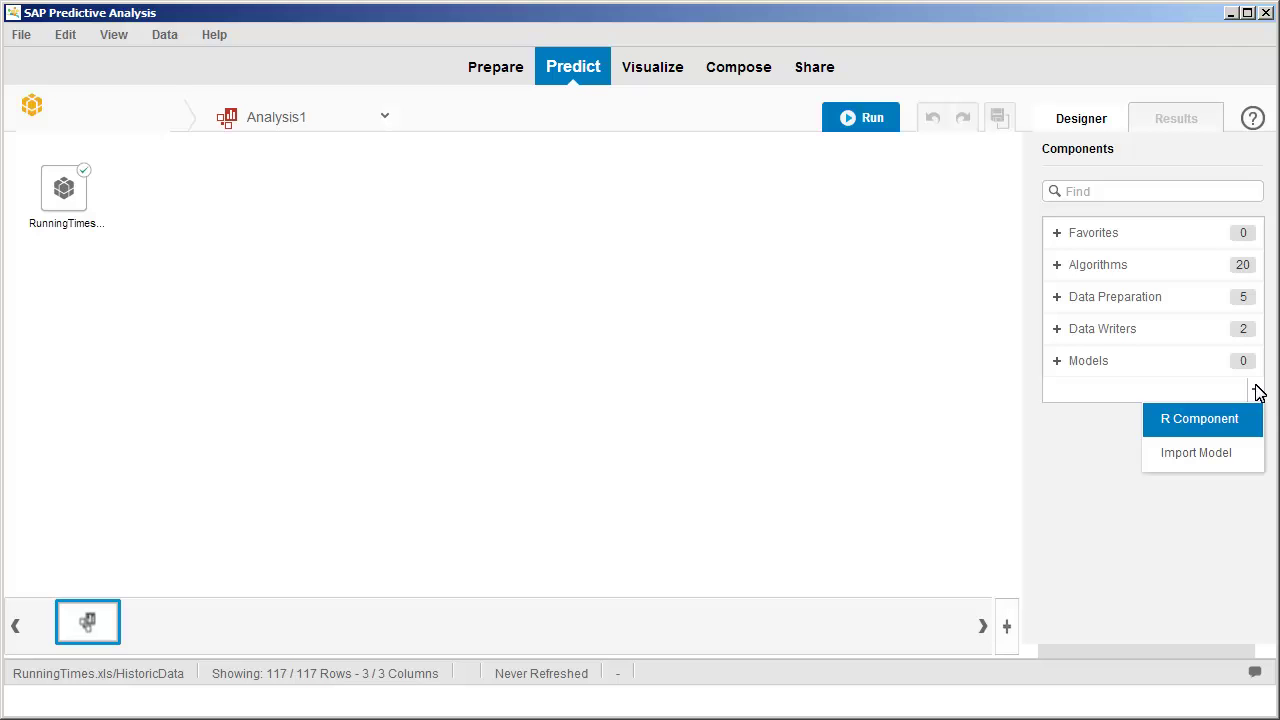
left_click(1198, 424)
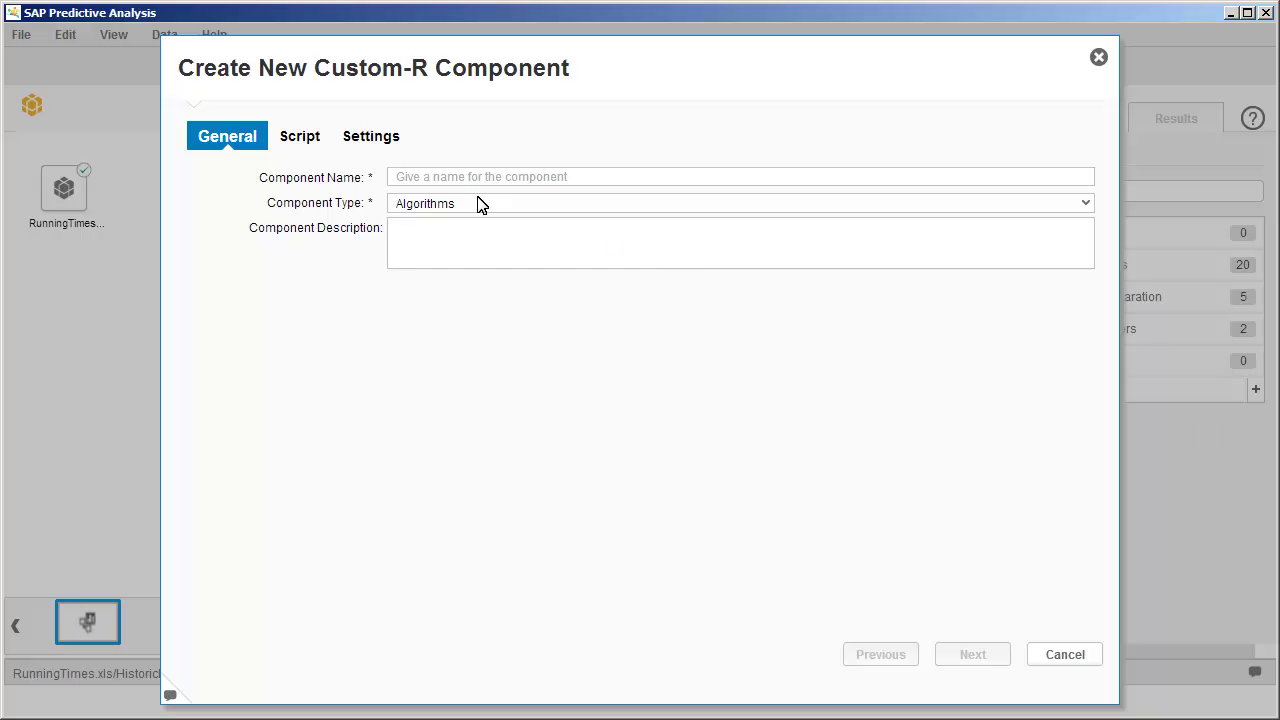
left_click(395, 178)
type("My Component")
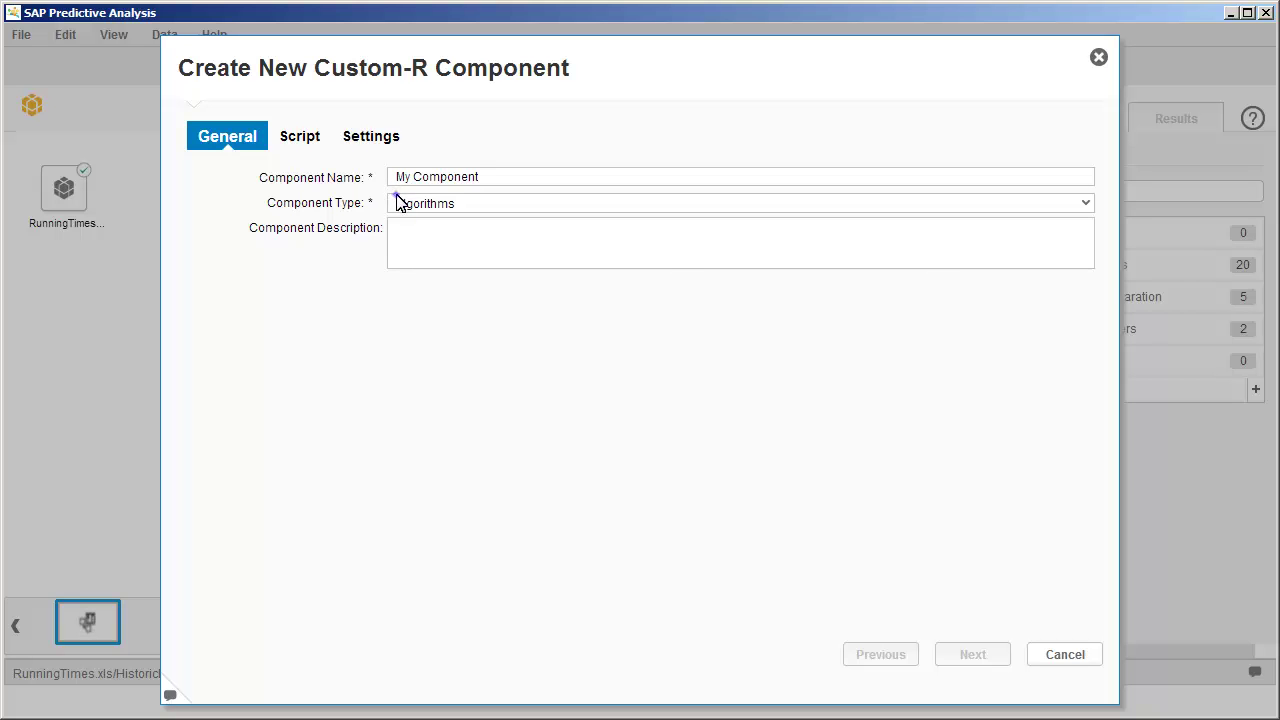
left_click(398, 203)
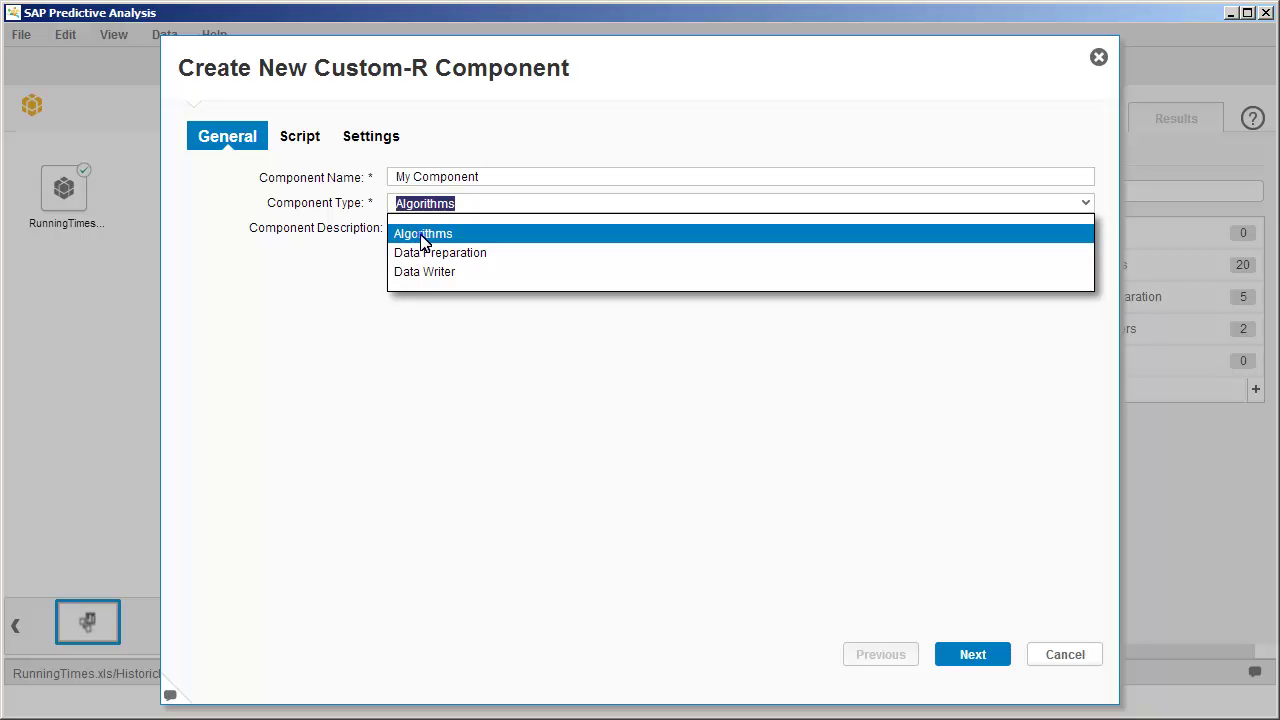
left_click(421, 238)
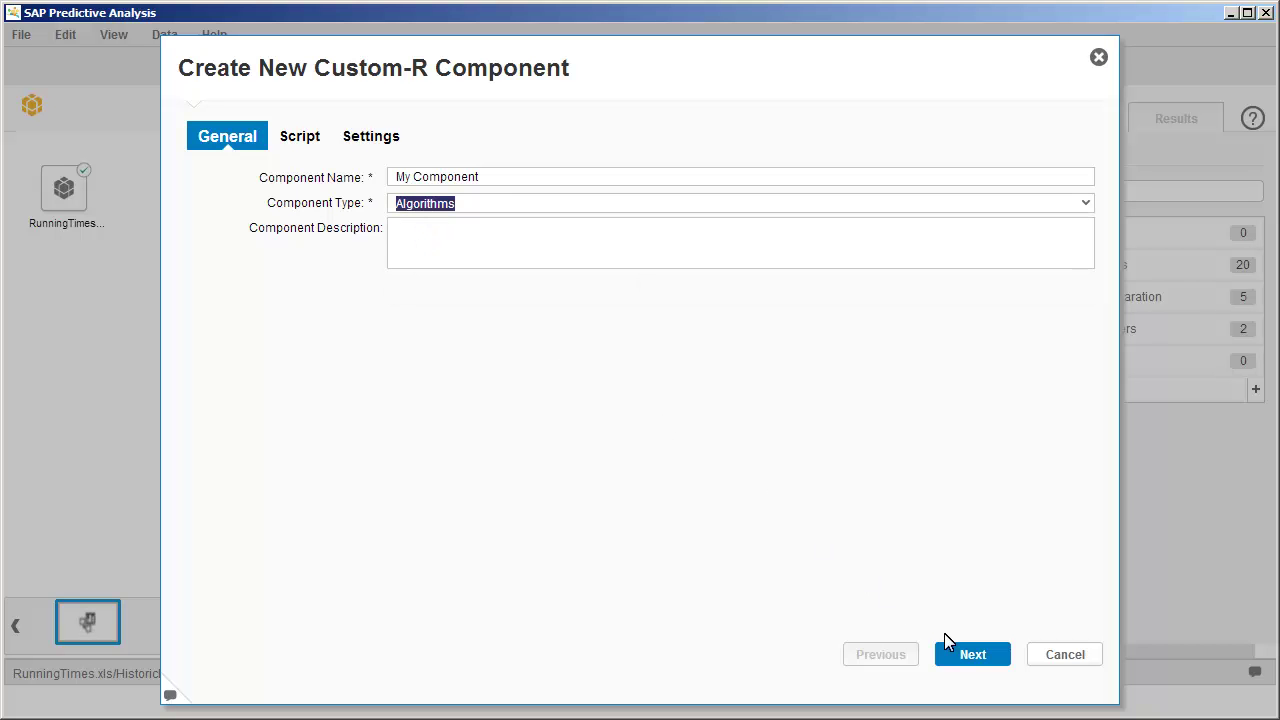
left_click(967, 654)
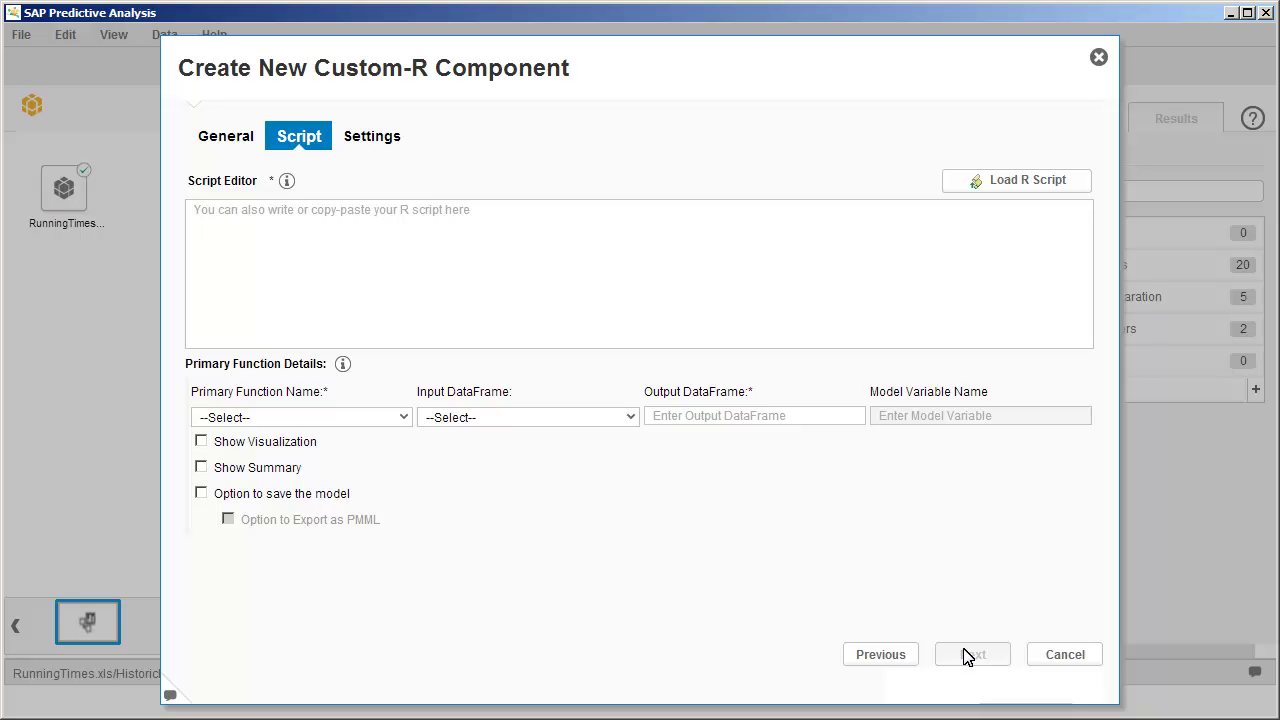
- Begin the R script with function mymain(mydata, IndependentColumnStr, DependentColumnStr), assigning mydata[,IndependentColumnStr] to x and mydata[,DependentColumnStr] to y, with comments
left_click(190, 224)
key("ctrl+v")
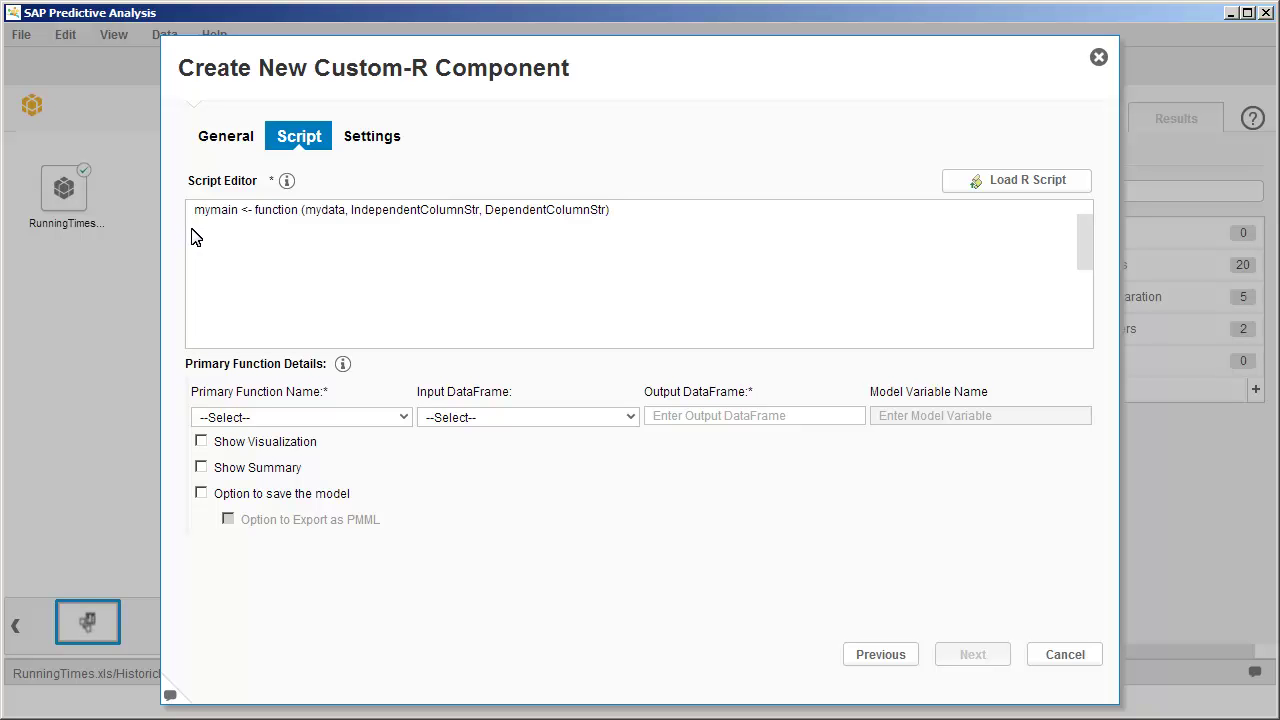
left_click(194, 233)
type("## Pass the running times into variables. ## This is purely for convenience to avoid long names in the code. x <- mydata[,IndependentColumnStr] y <- mydata[,DependentColumnStr]")
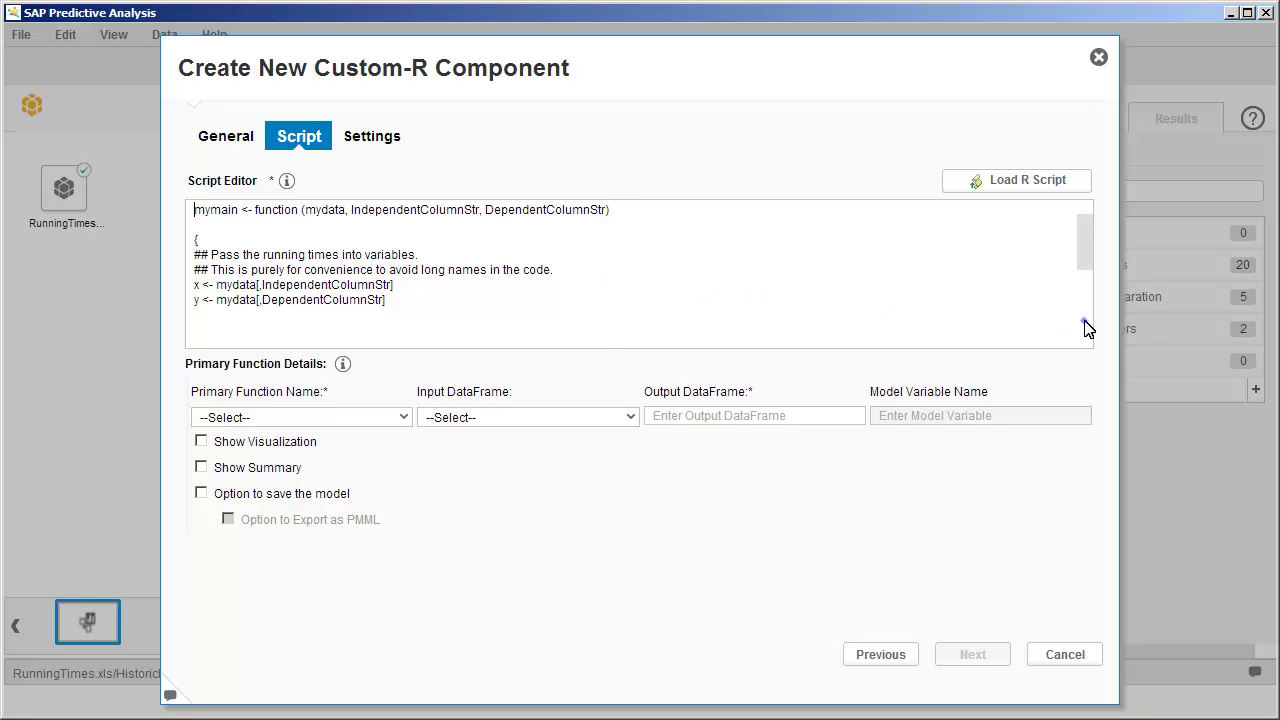
- Add the commented linear regression line mylm<-lm(y~x) to the script
left_click(1086, 323)
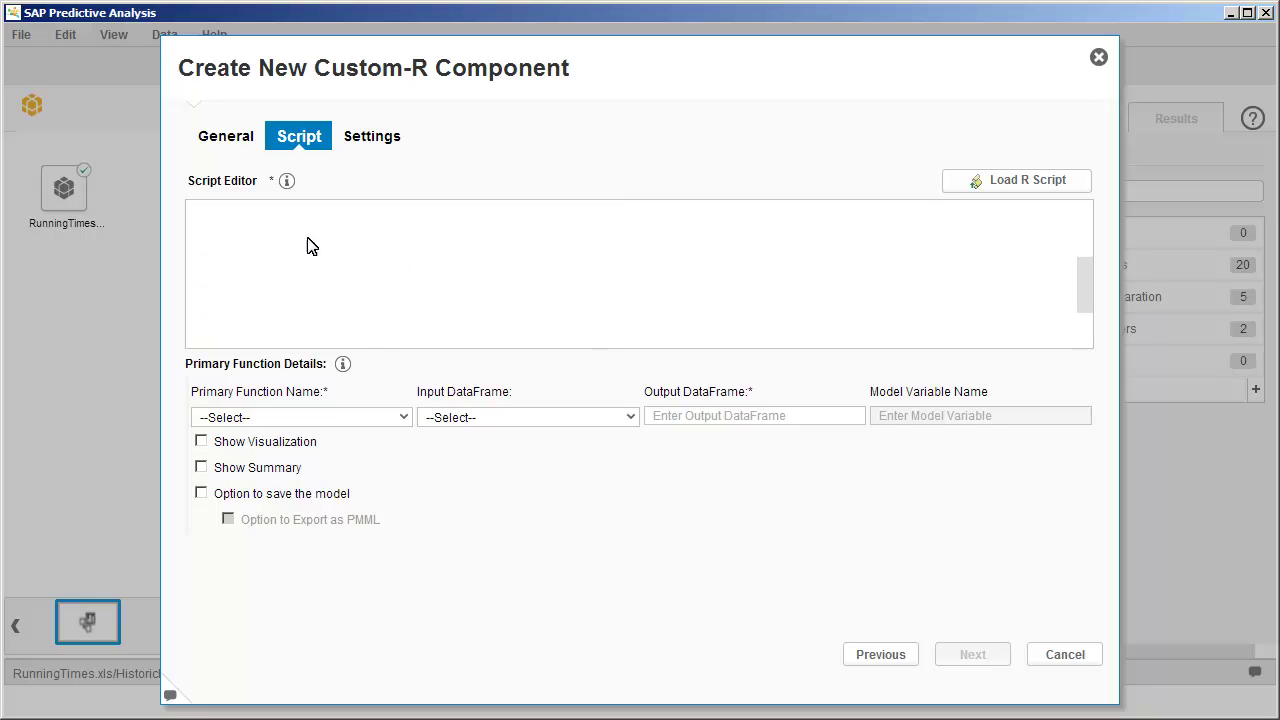
left_click(190, 232)
type("## Carry out the linear regression mylm<-lm(y~x)")
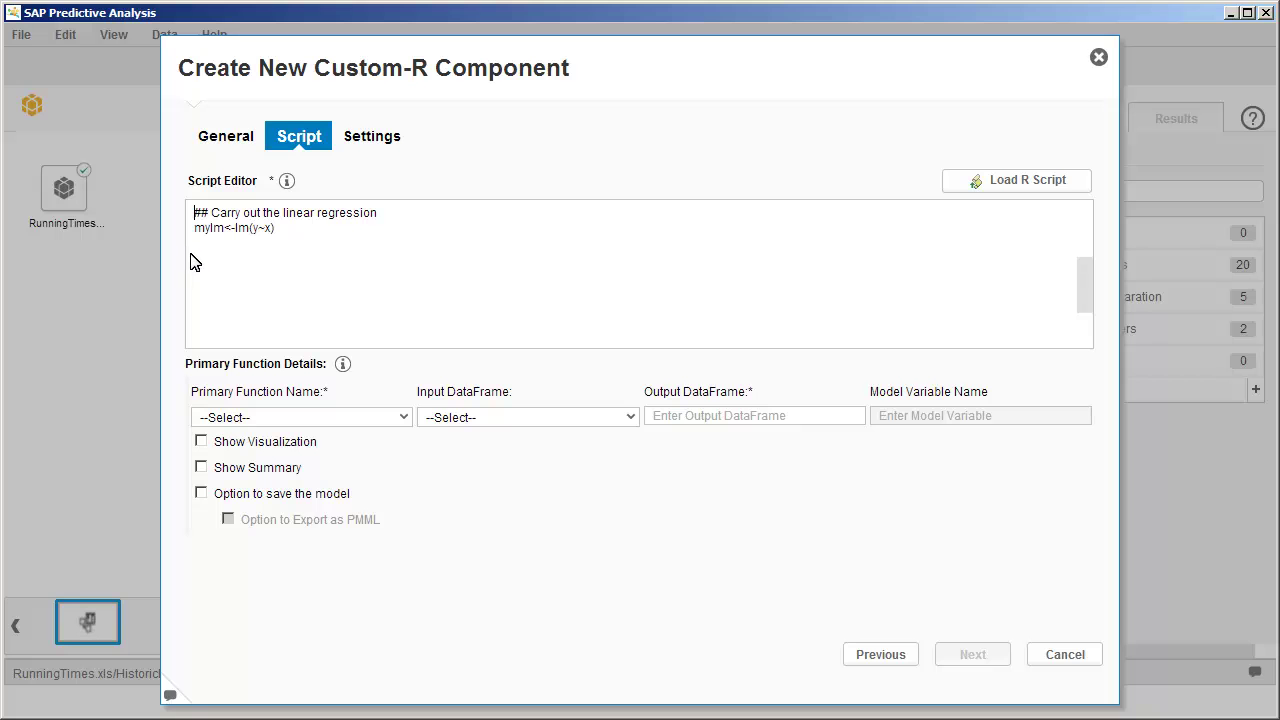
- Add plot(x,y, xlab=IndependentColumnStr, ylab=DependentColumnStr) for the scatter chart and abline(mylm, col="red") for the regression line, each with a comment
left_click(196, 262)
key("ctrl+v")
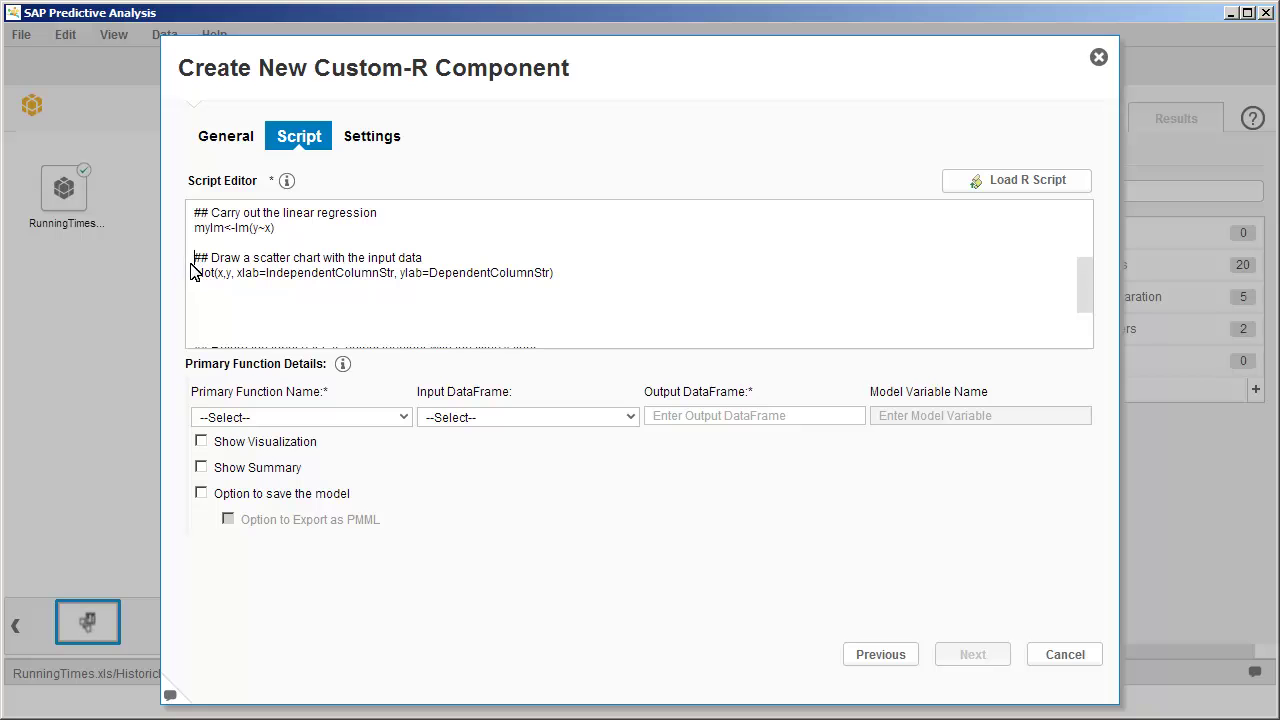
left_click(190, 293)
type("## Draw the regression line into the cart abline(mylm, col=\"red\")")
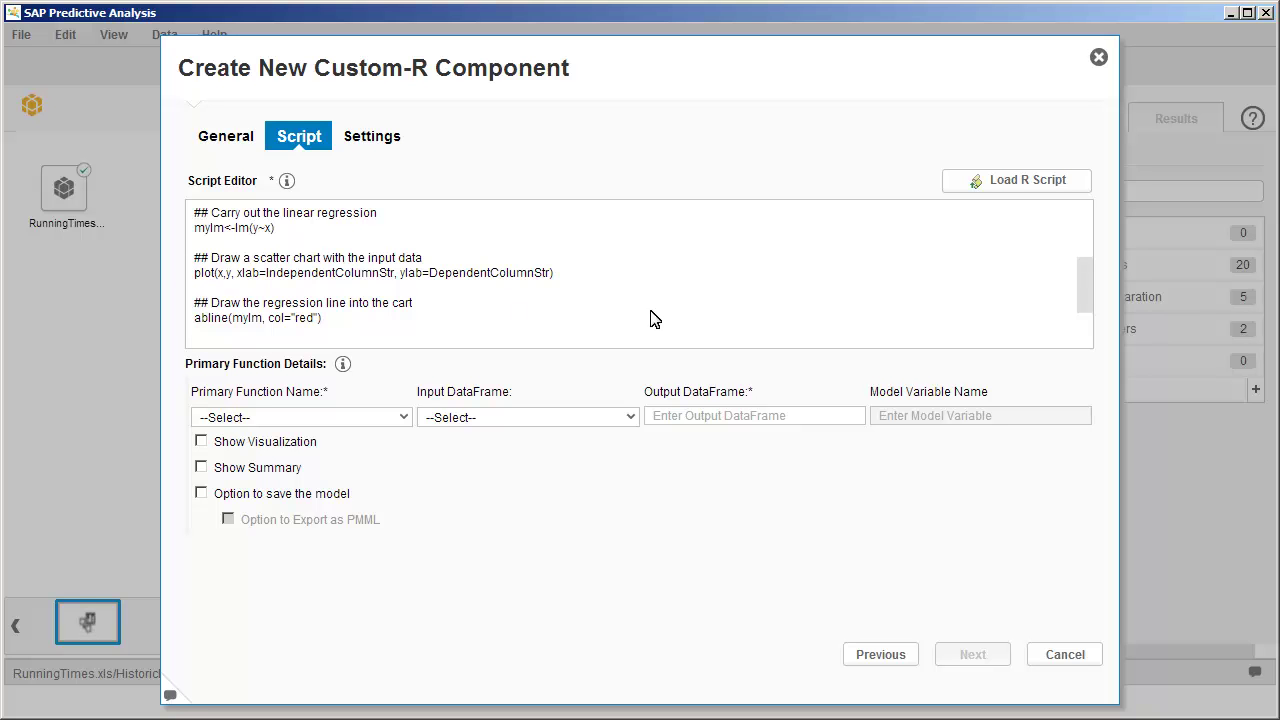
- Finish the script with commented output <- cbind(mydata, mylm$fit), return(list(out=output)) and the closing brace
left_click(1087, 336)
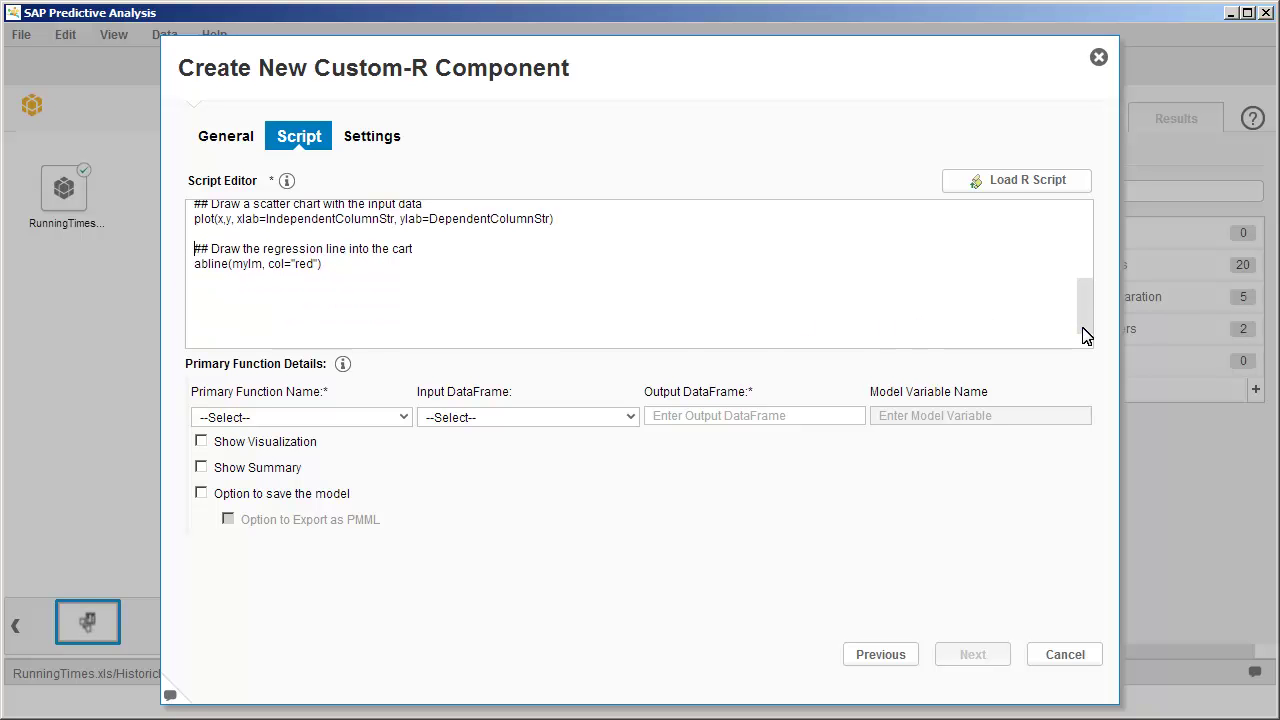
left_click(190, 326)
type("## Return the input data as output together with the fitted values output <- cbind(mydata, mylm$fit)")
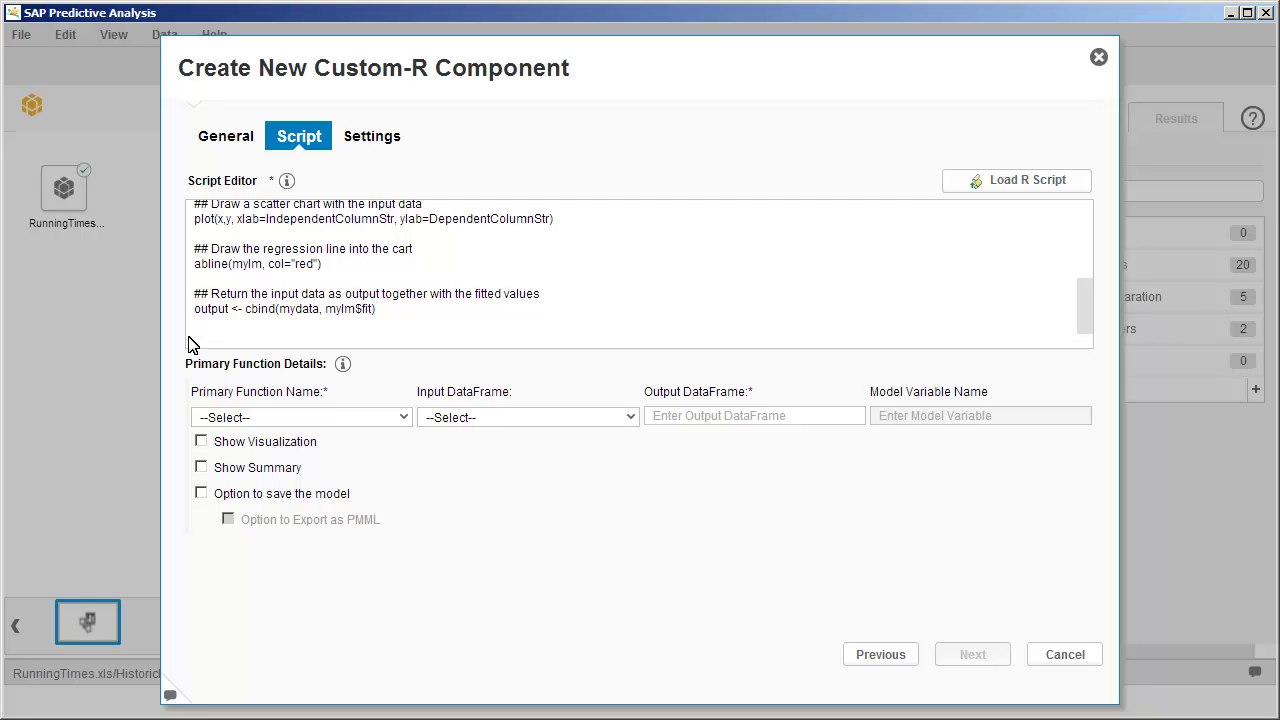
type("return(list(out=output))")
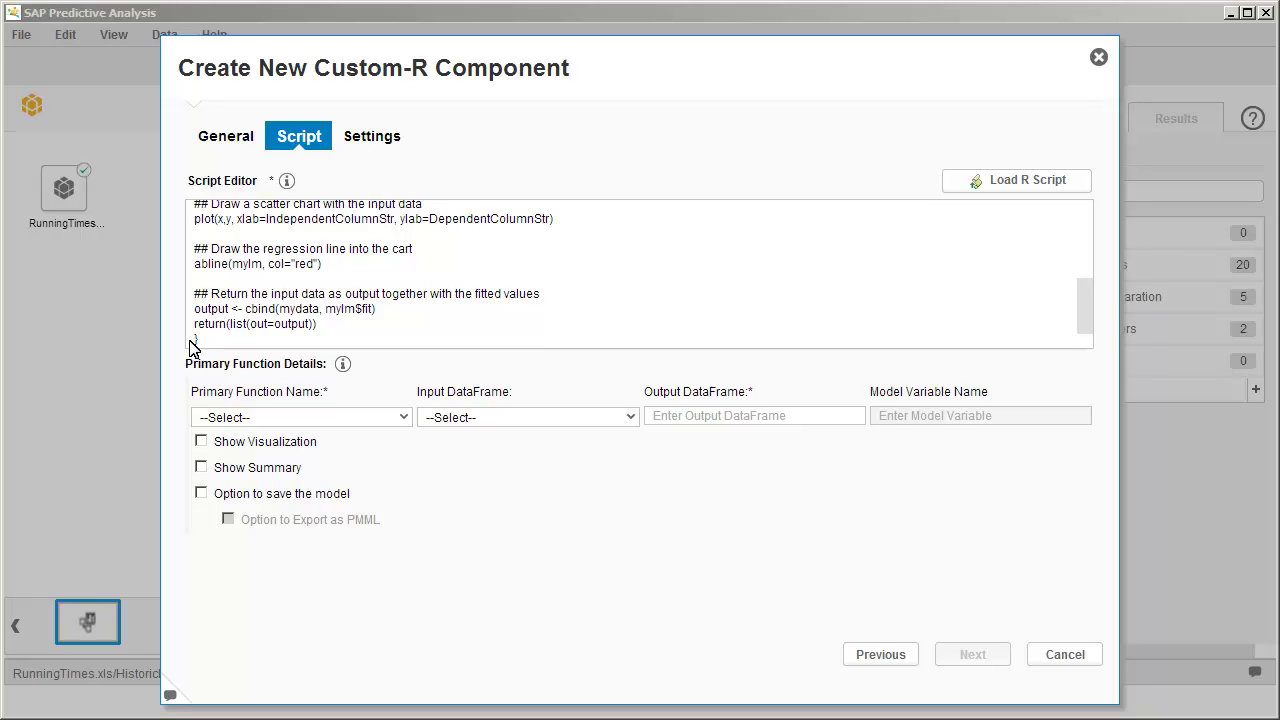
- Define the primary function as mymain with input data frame mydata and output data frame out, and enable Show Visualization
left_click(233, 418)
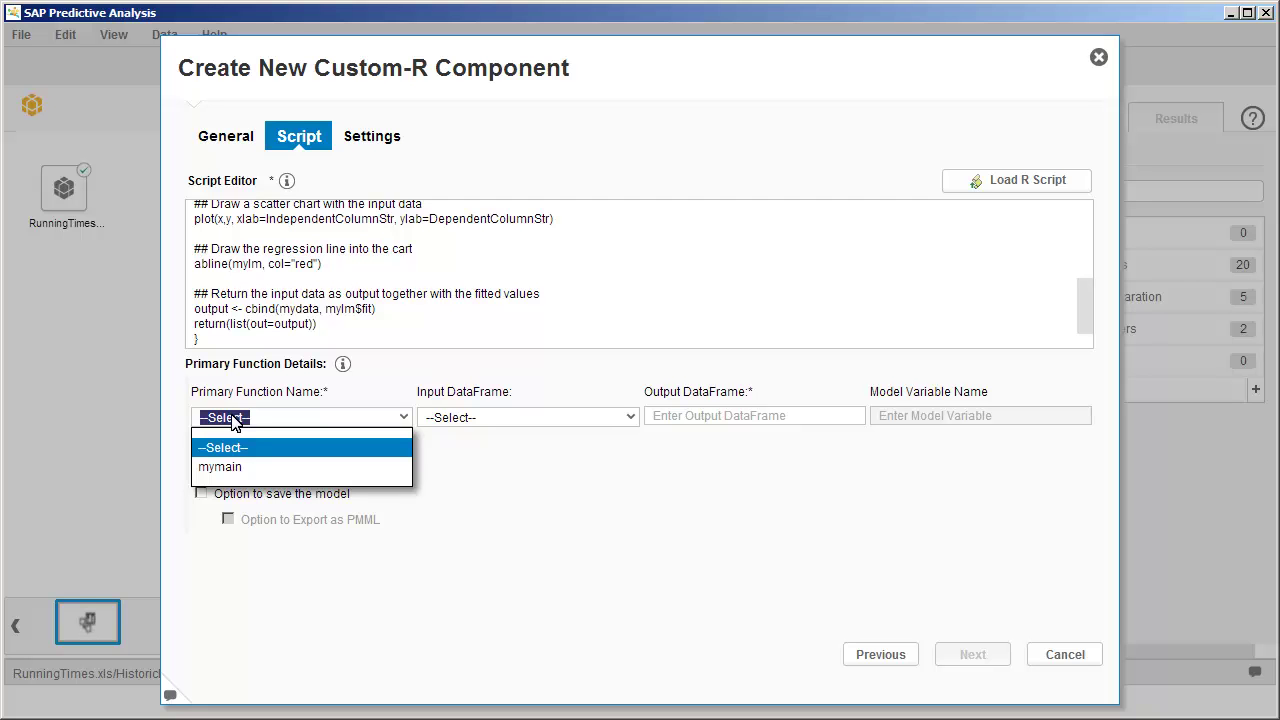
left_click(214, 468)
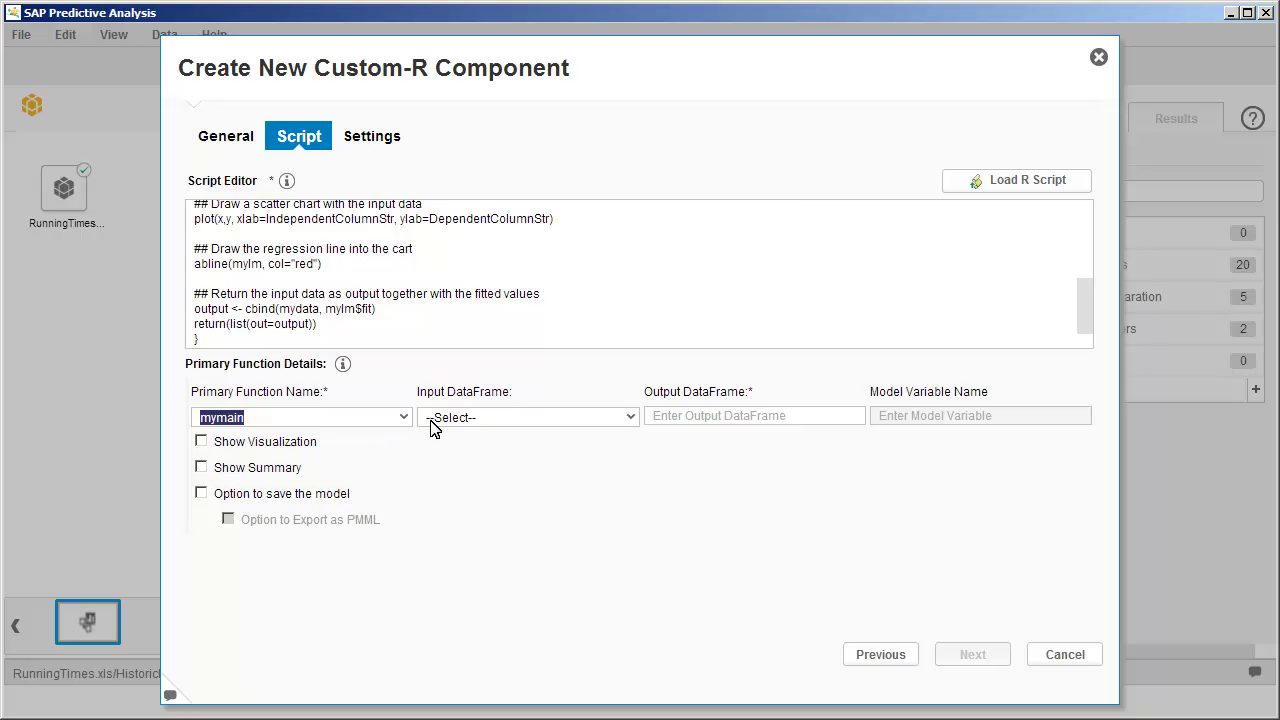
left_click(470, 418)
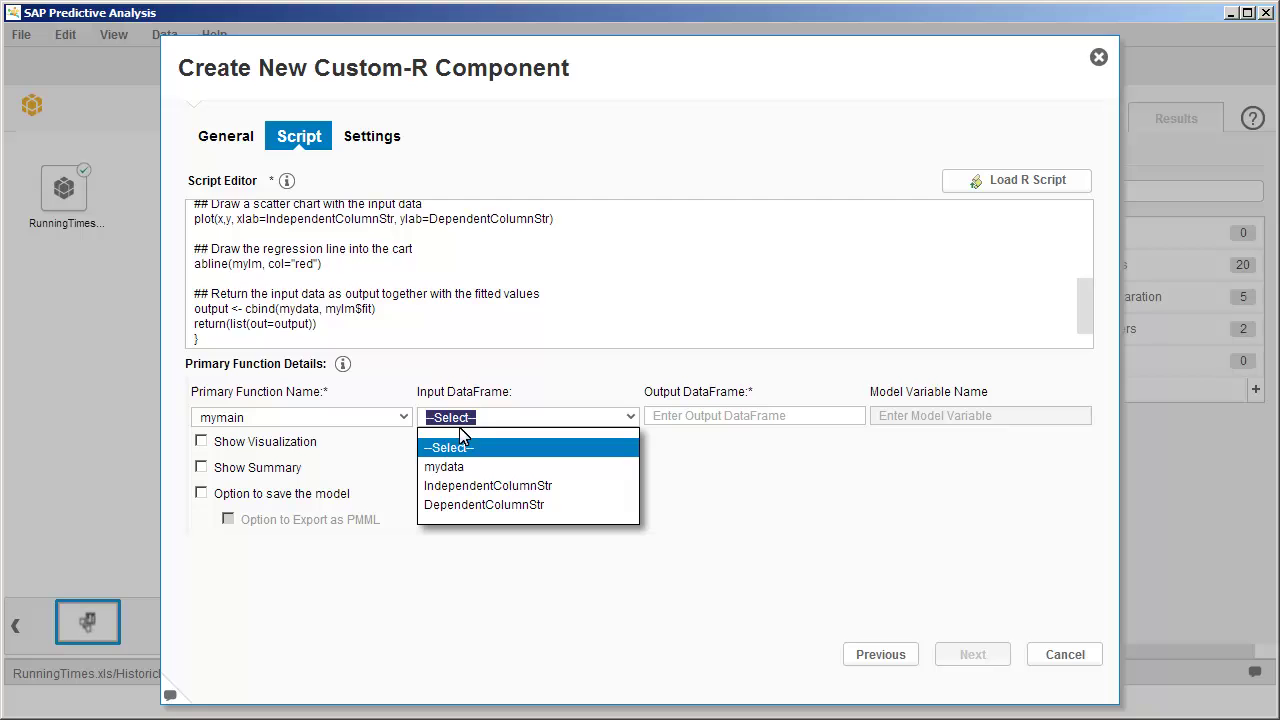
left_click(437, 467)
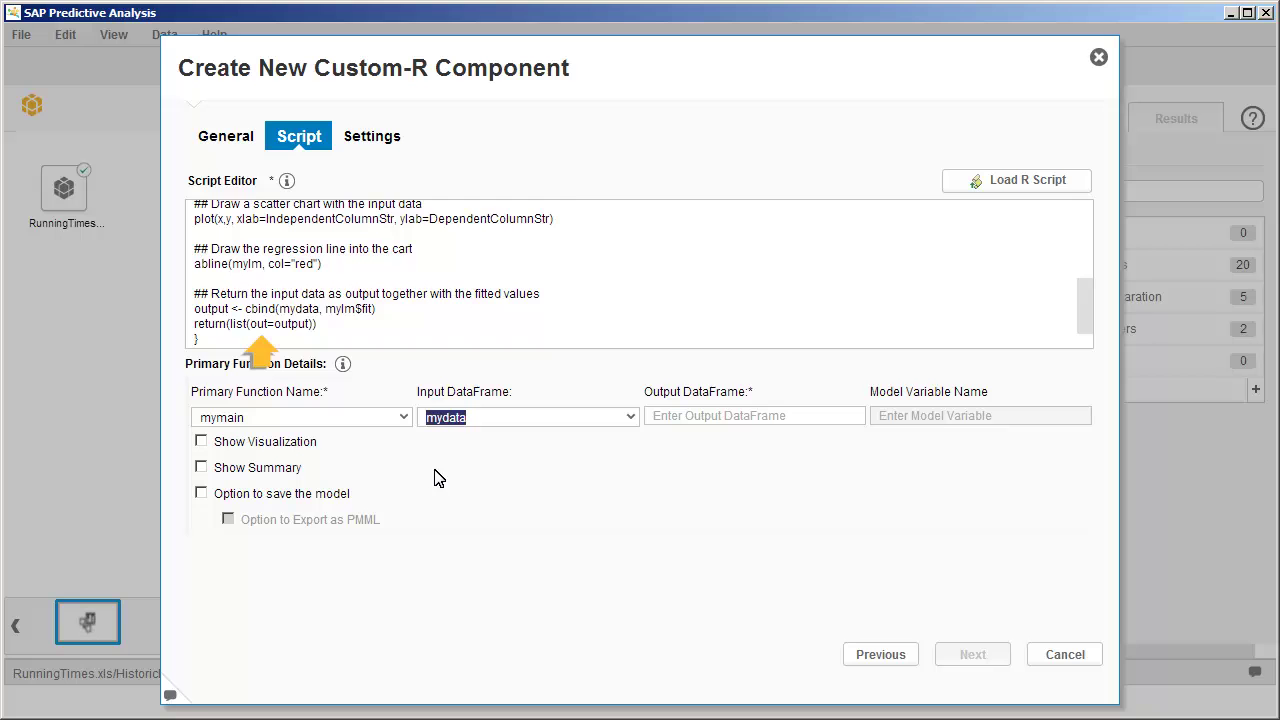
left_click(685, 418)
type("out")
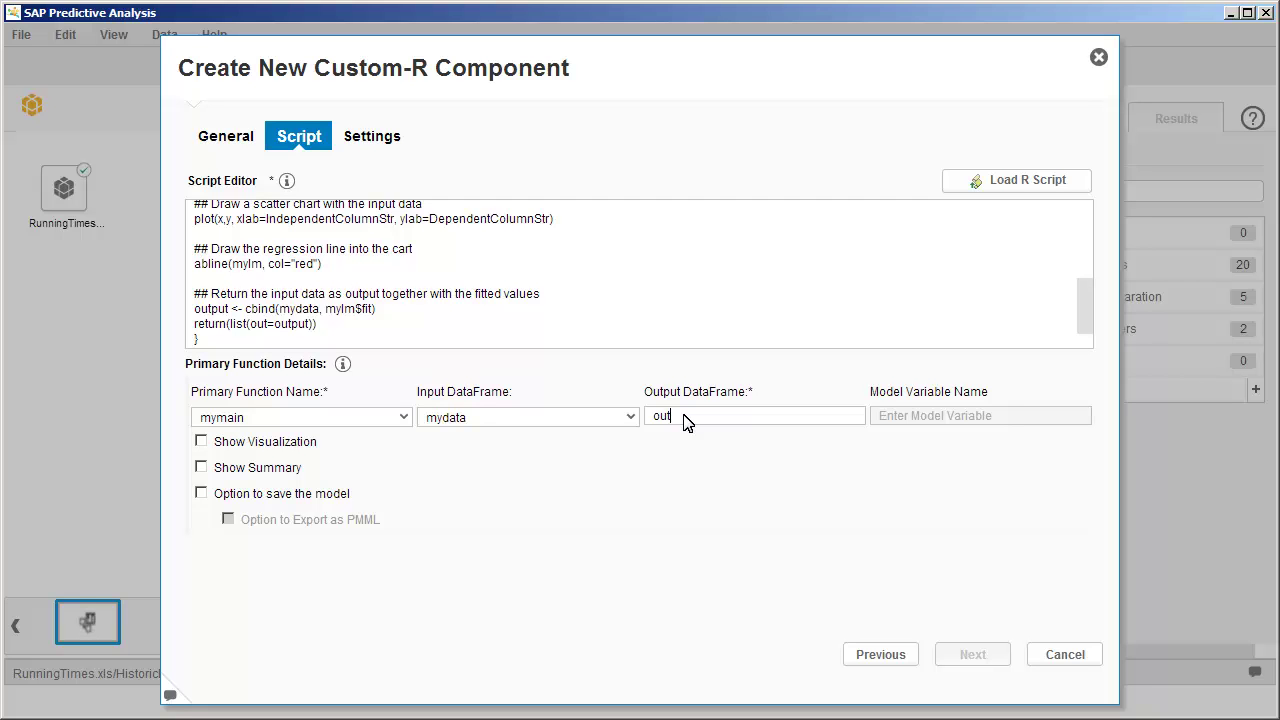
left_click(201, 441)
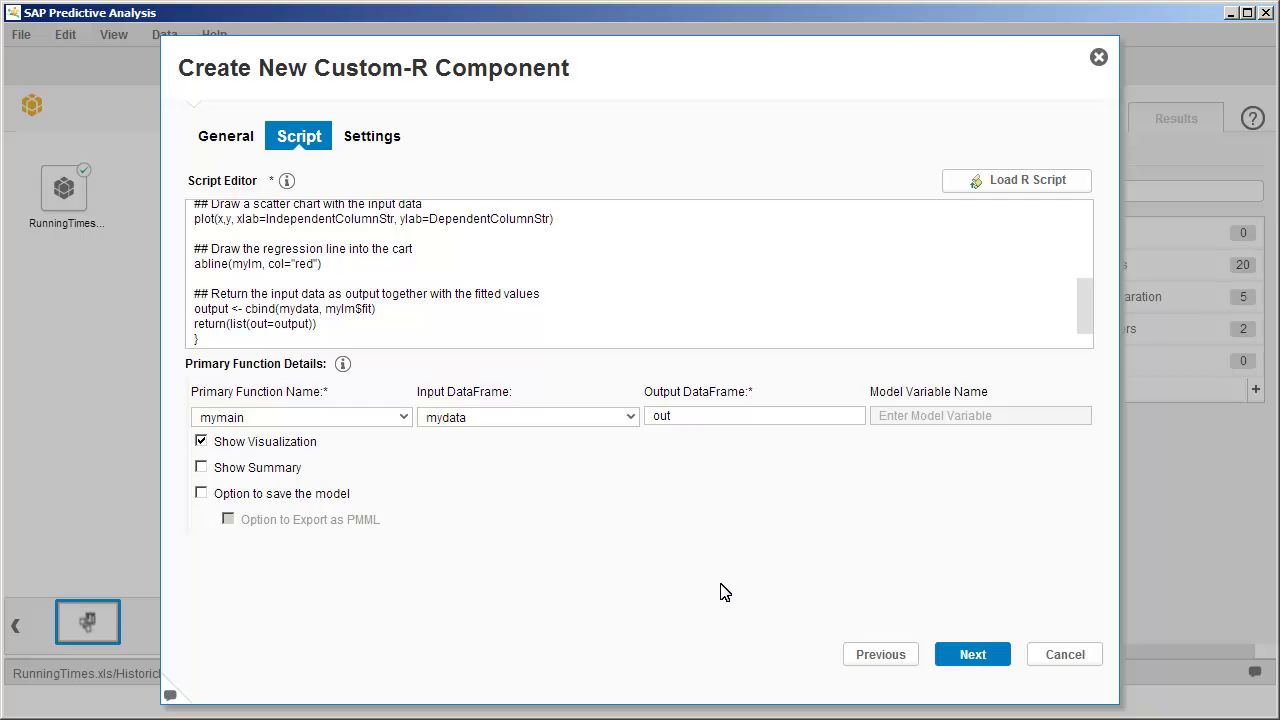
- Continue to the component settings and define an Integer output column named Predicted Values
left_click(966, 656)
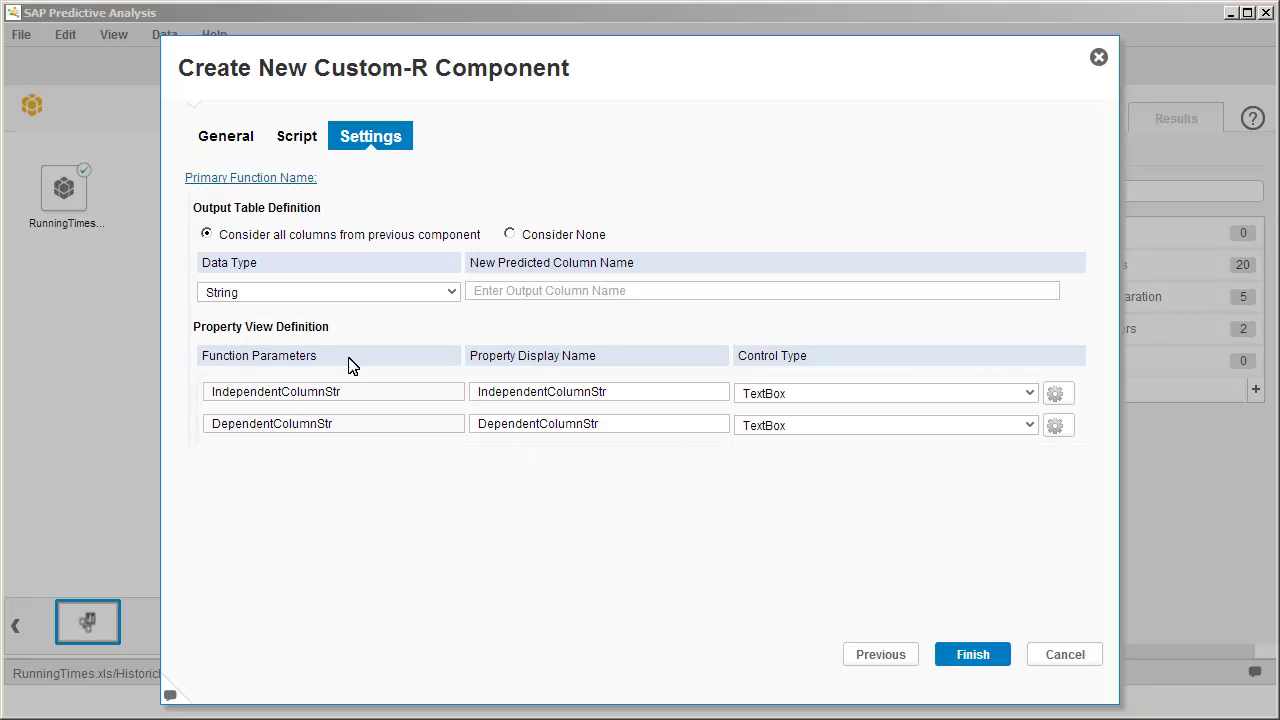
left_click(214, 296)
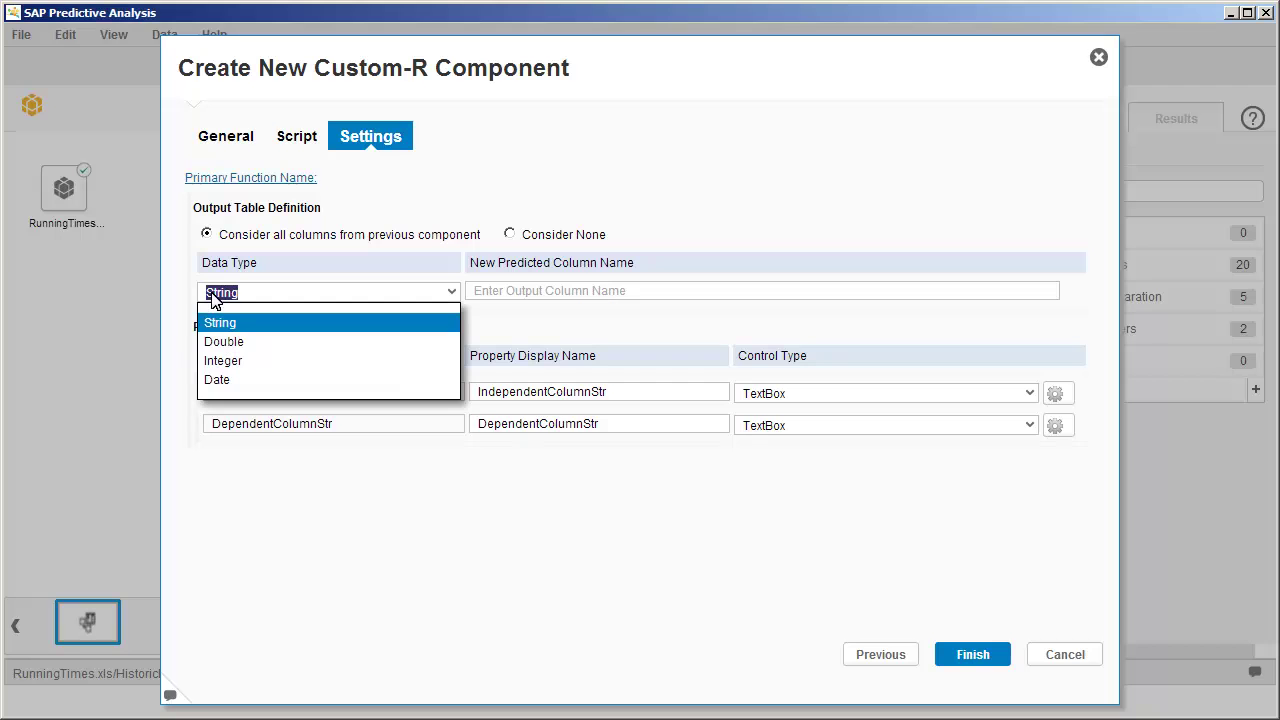
left_click(218, 362)
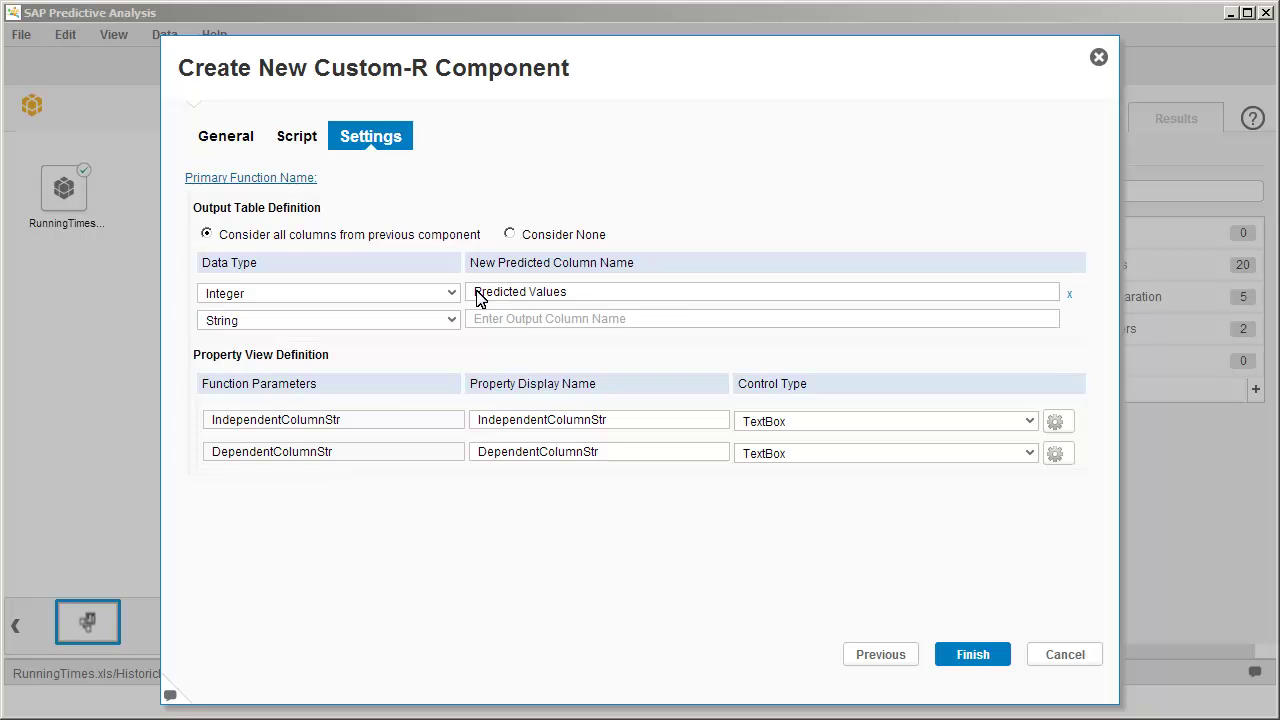
- Give the IndependentColumnStr parameter the display name Independent Column and the control type Column Selector (Single)
double_click(478, 422)
type("Independent Column")
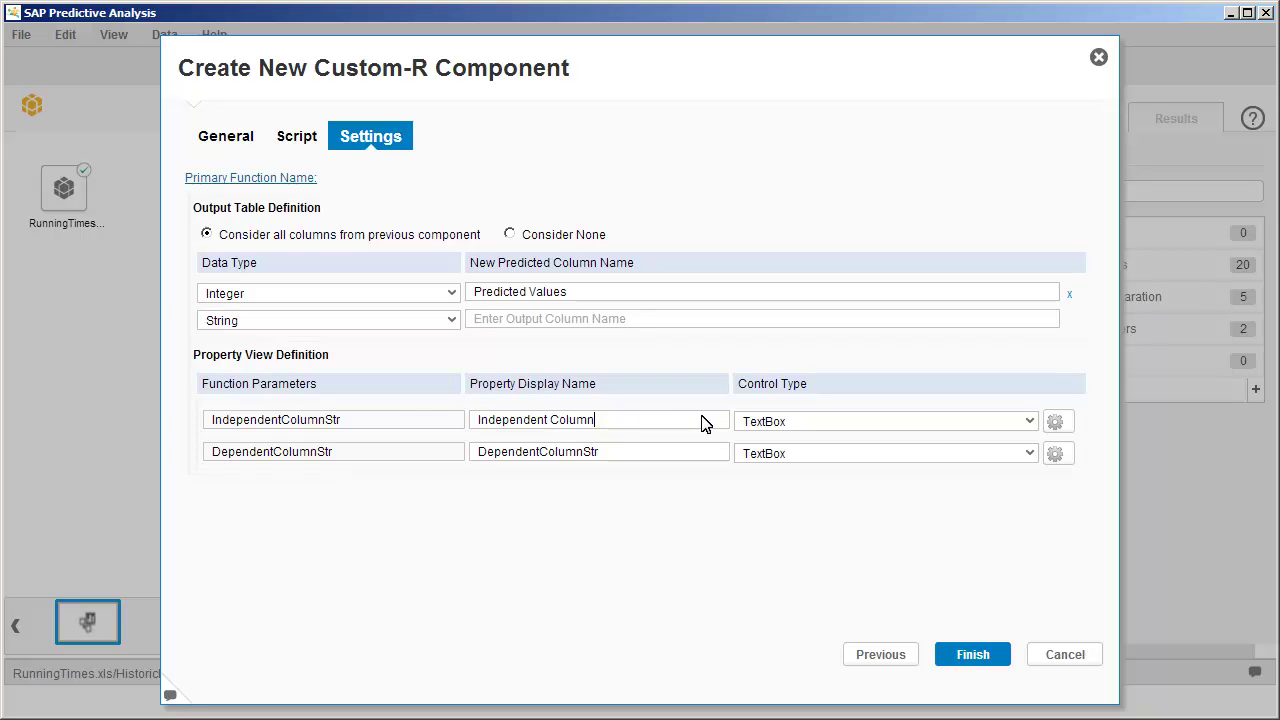
left_click(741, 423)
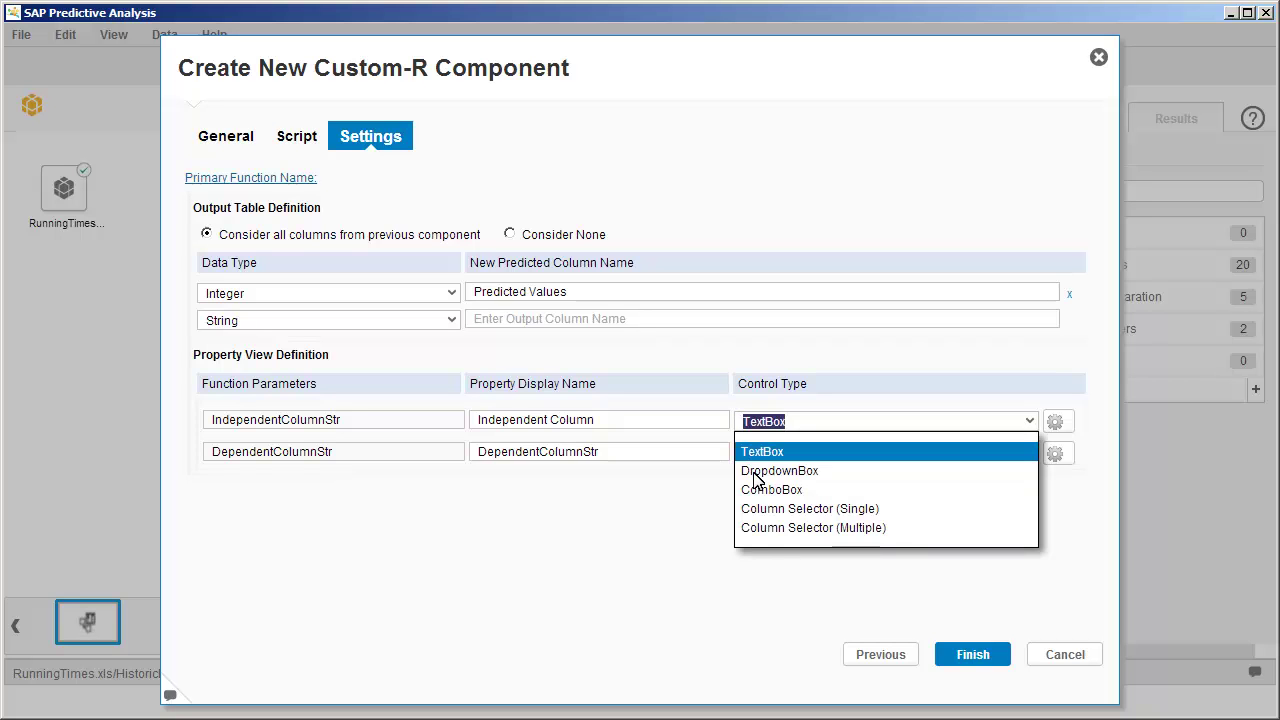
left_click(765, 510)
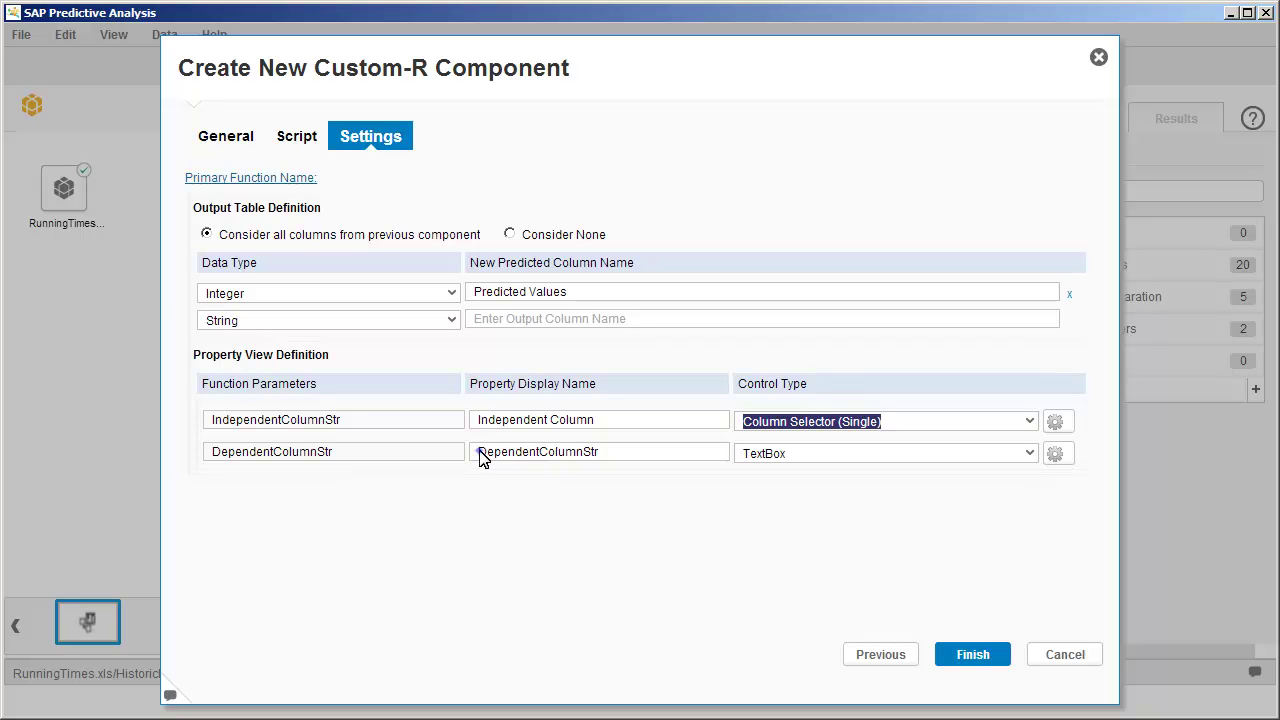
- Give DependentColumnStr the display name Dependent Column and control type Column Selector (Single), and finish creating the component
left_click(480, 452)
type("Dependent Column")
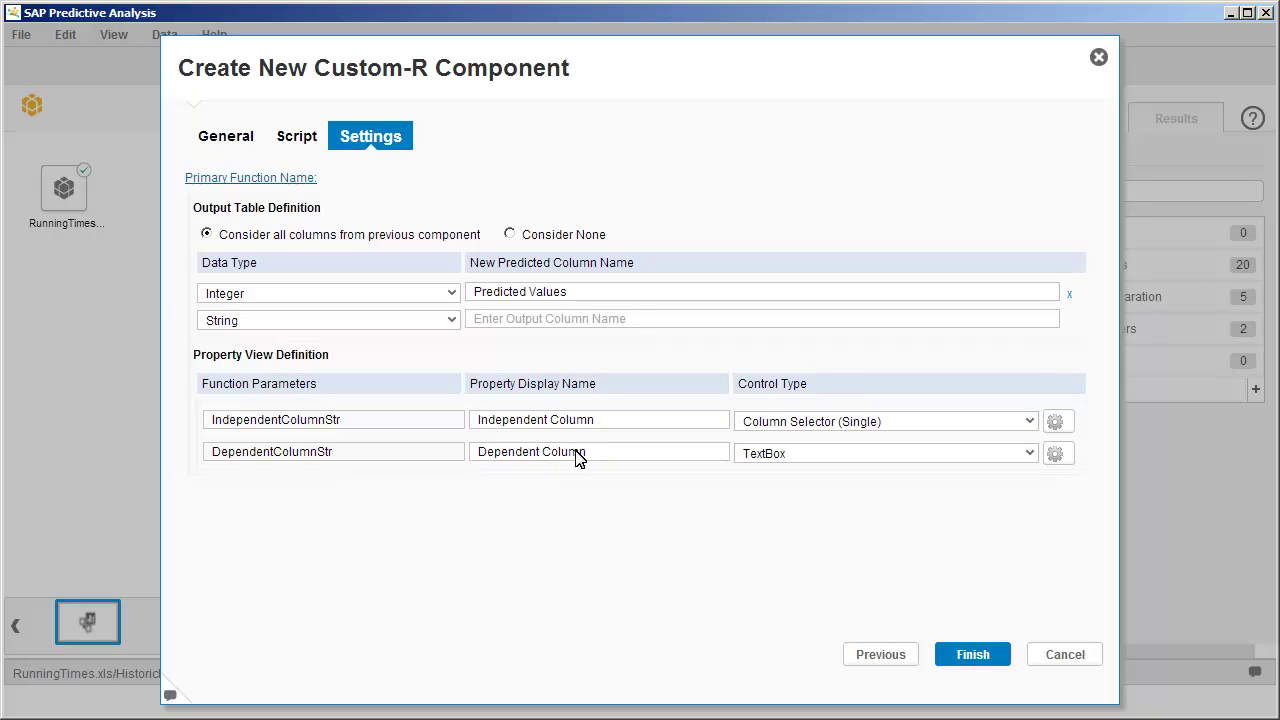
left_click(745, 455)
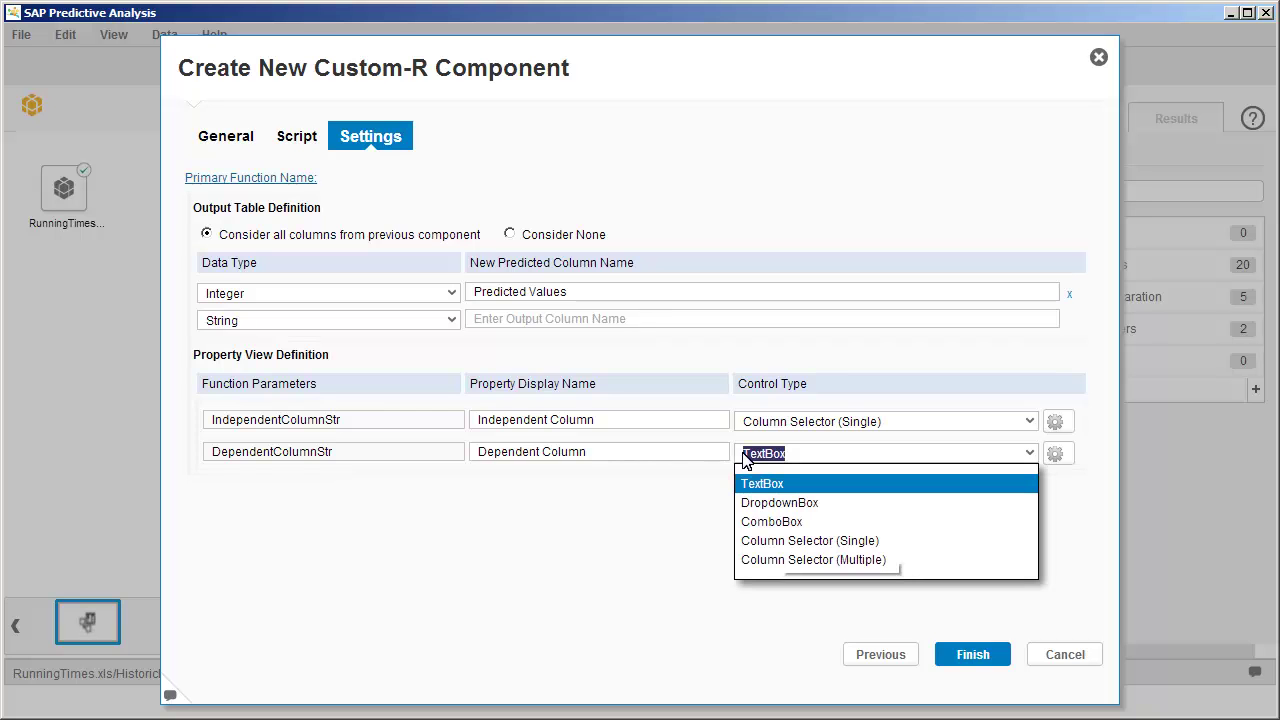
left_click(745, 541)
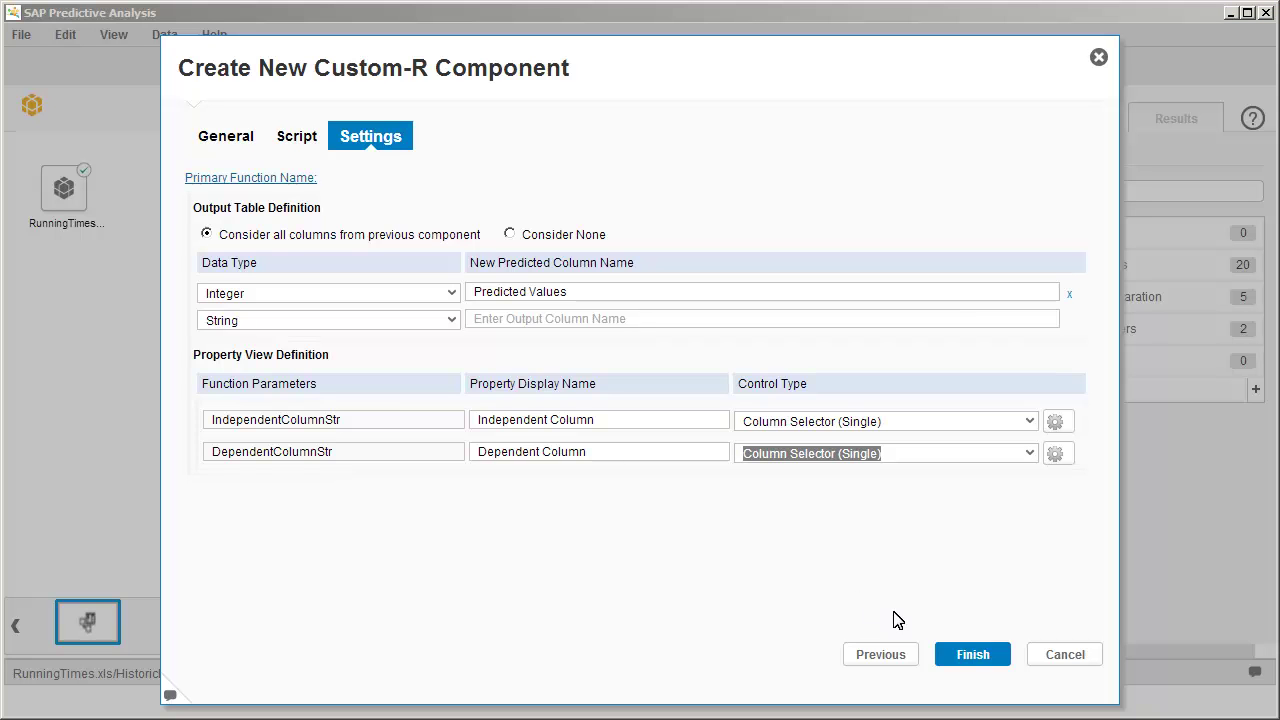
left_click(968, 655)
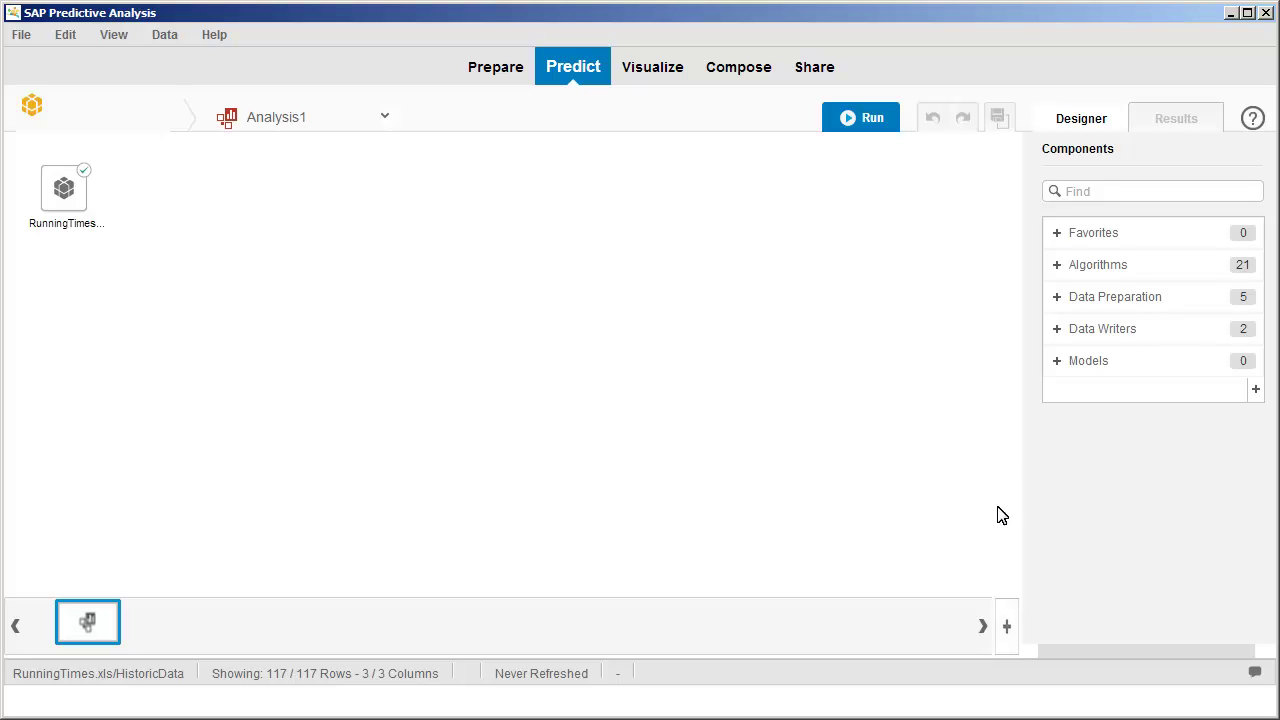
- Add My Component from the custom R algorithms to the analysis after the RunningTimes data source
left_click(1057, 265)
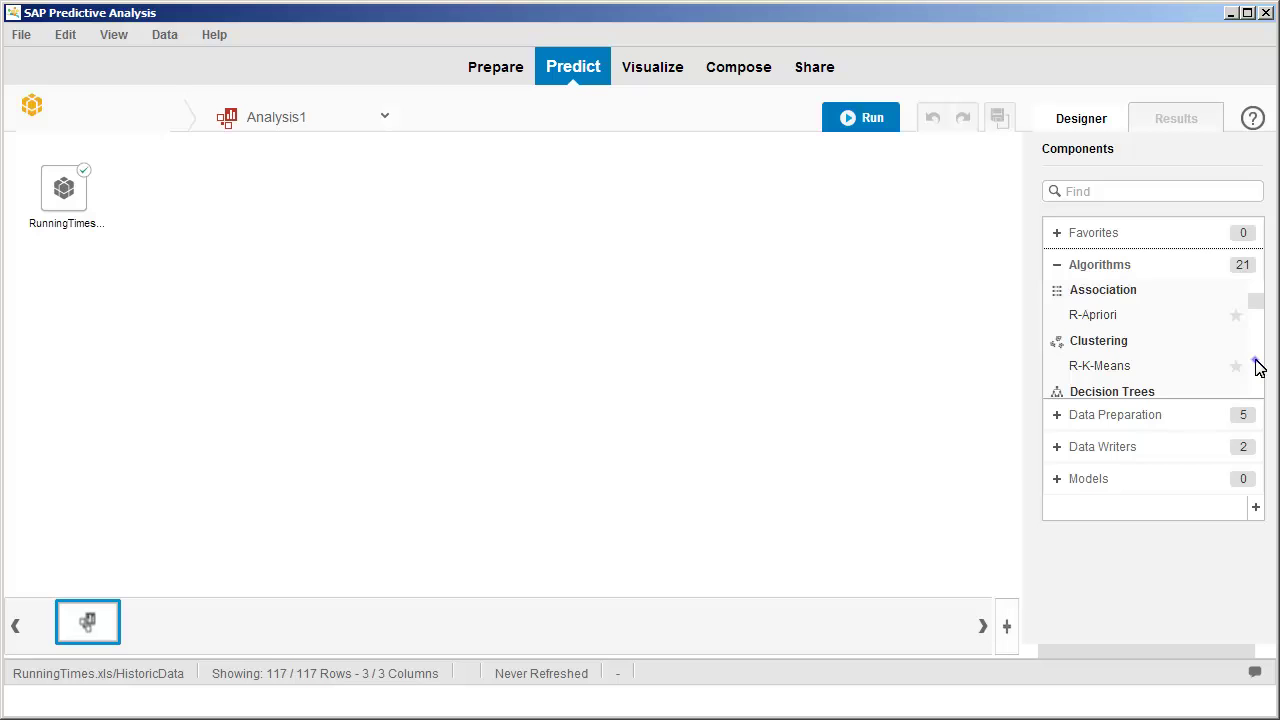
scroll(1254, 366, "down", 5)
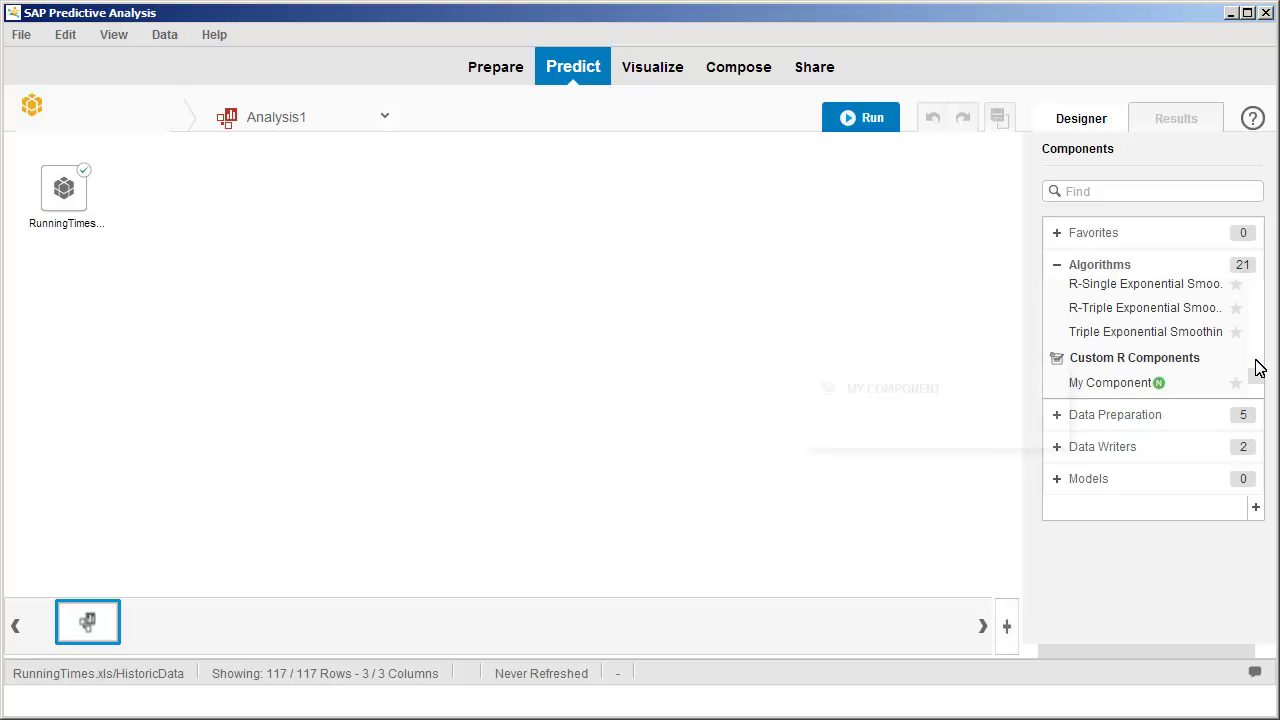
double_click(1093, 386)
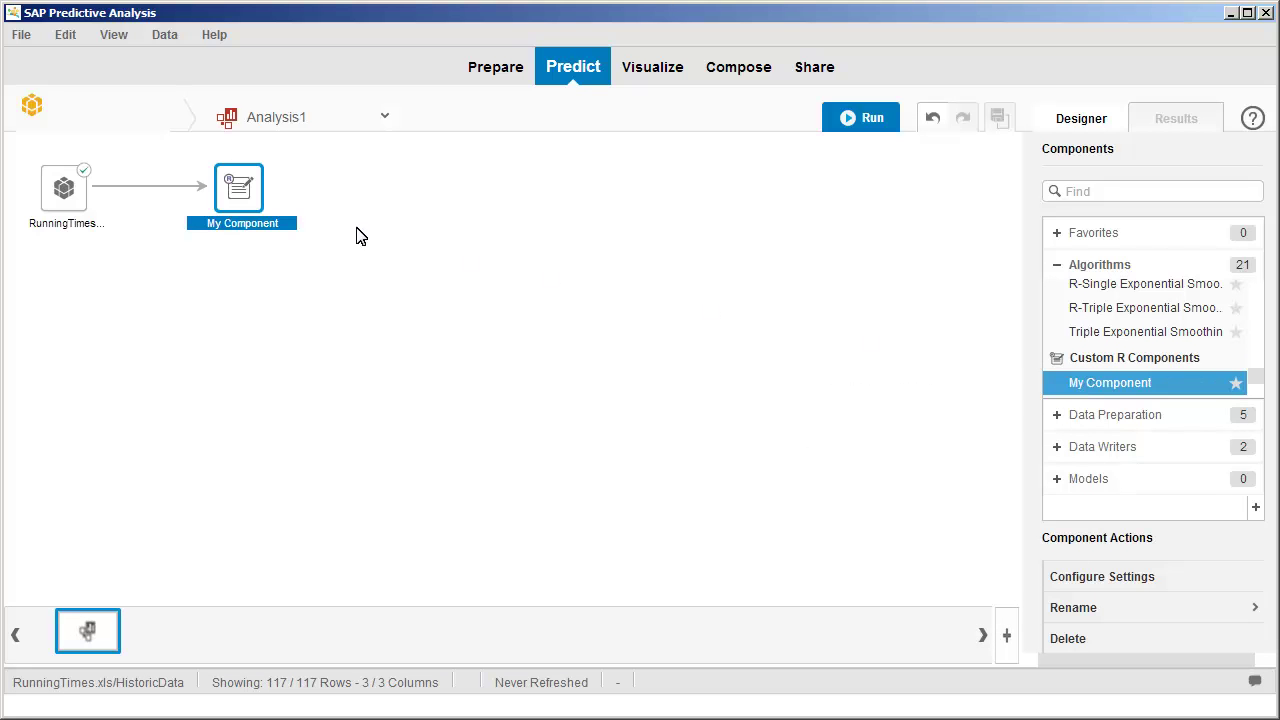
- Configure My Component in the analysis with HALFMARATHON_MINUTES as the independent column and MARATHON_MINUTES as the dependent column
double_click(238, 190)
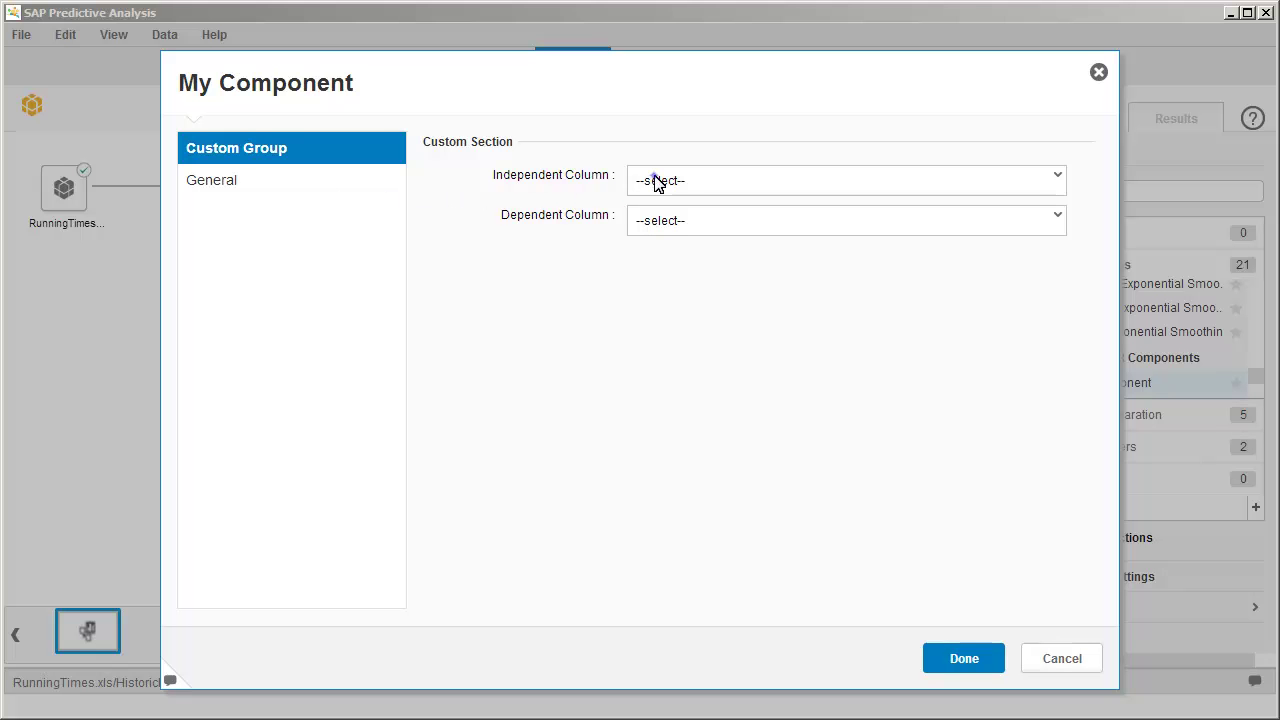
left_click(655, 180)
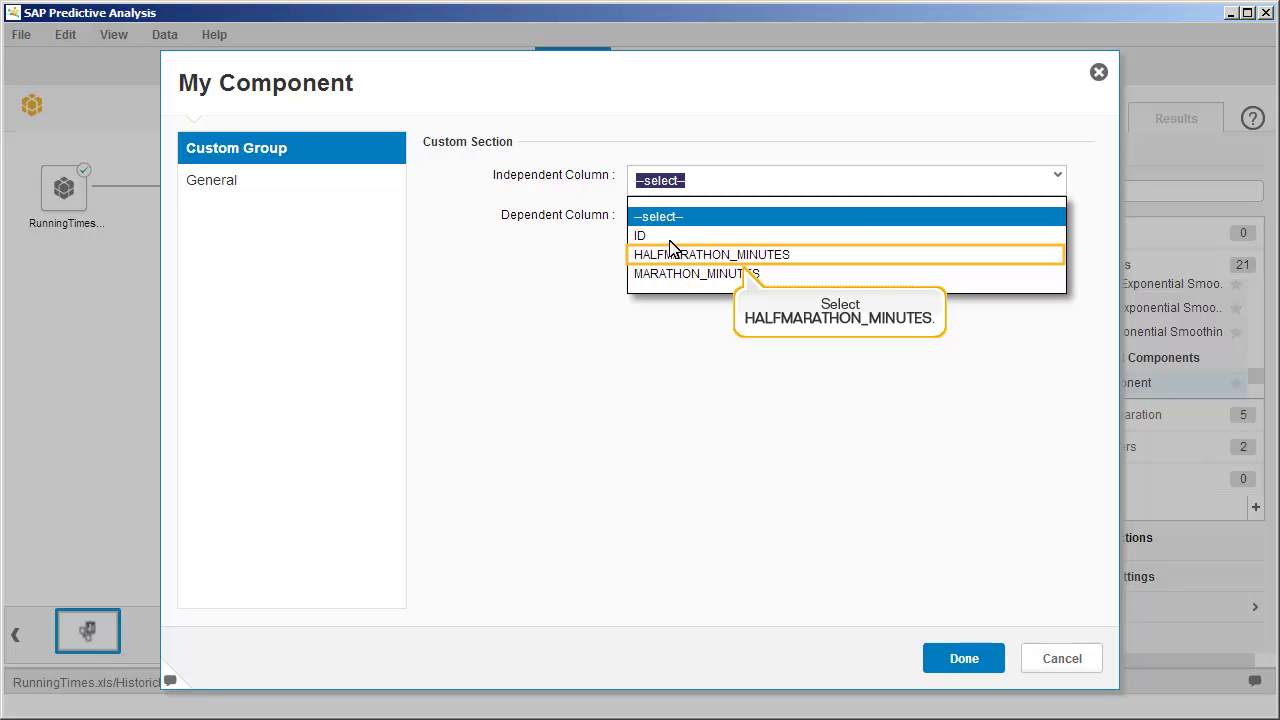
left_click(673, 254)
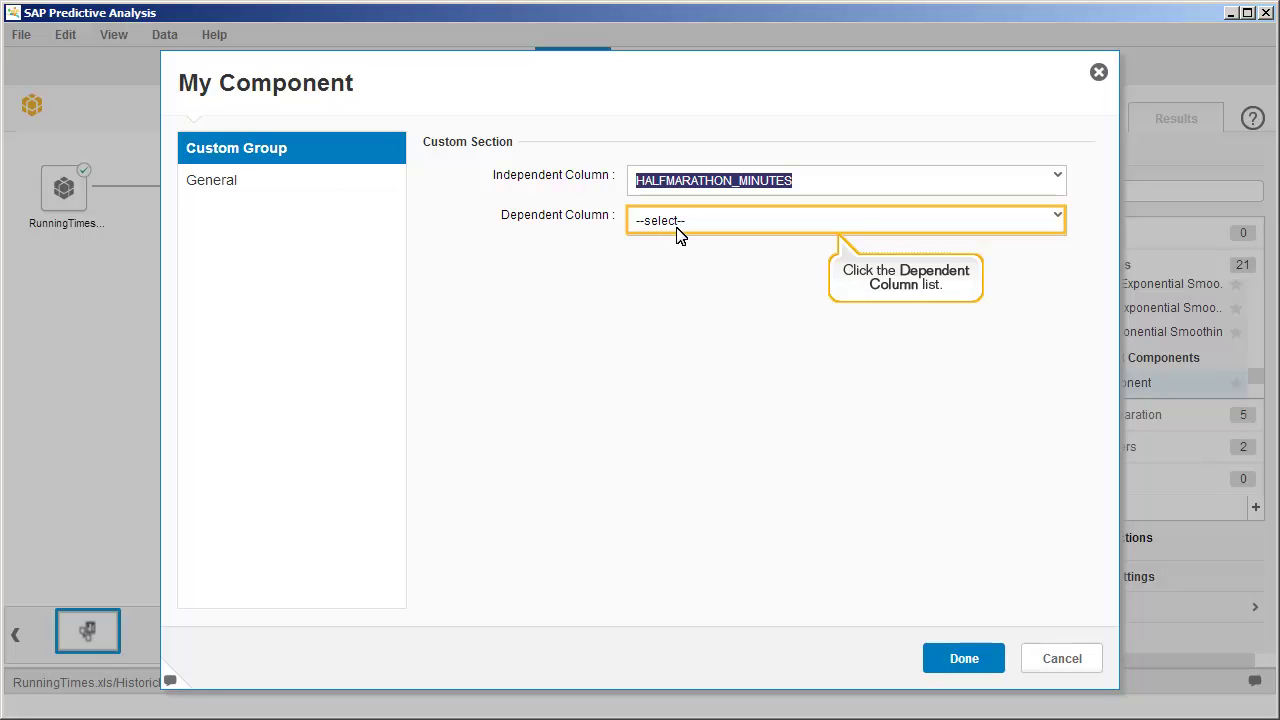
left_click(678, 222)
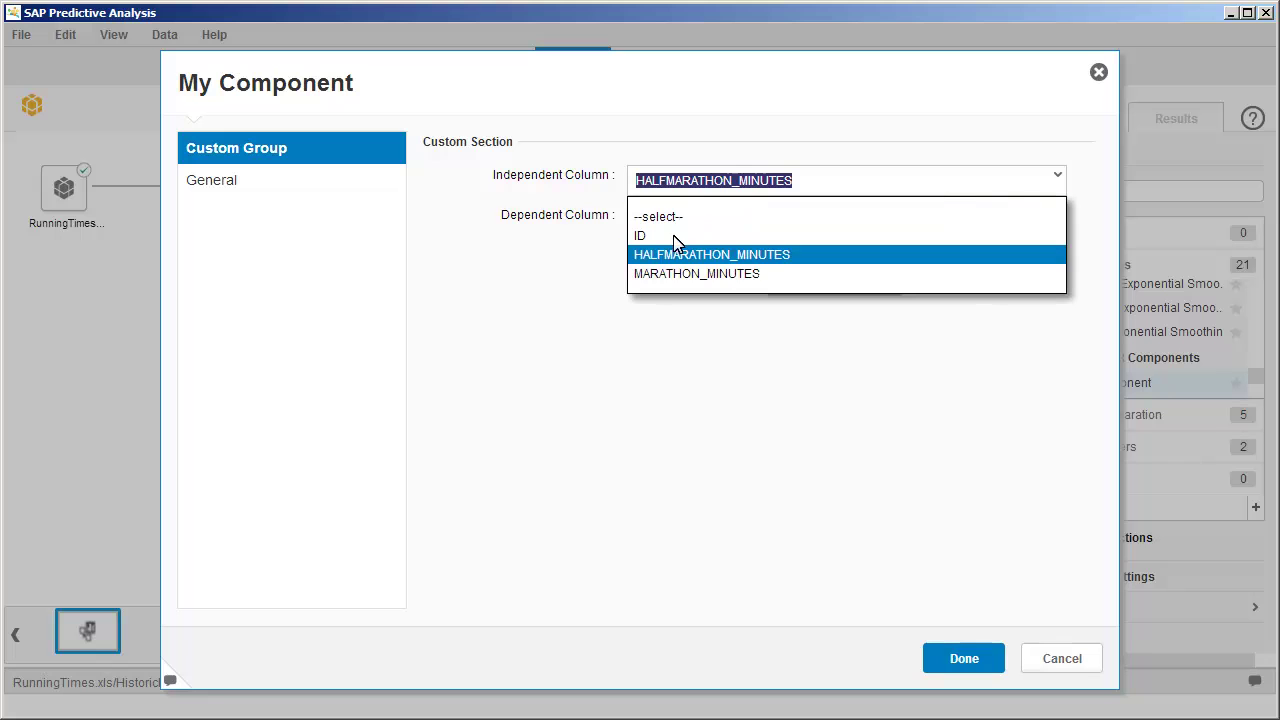
left_click(665, 276)
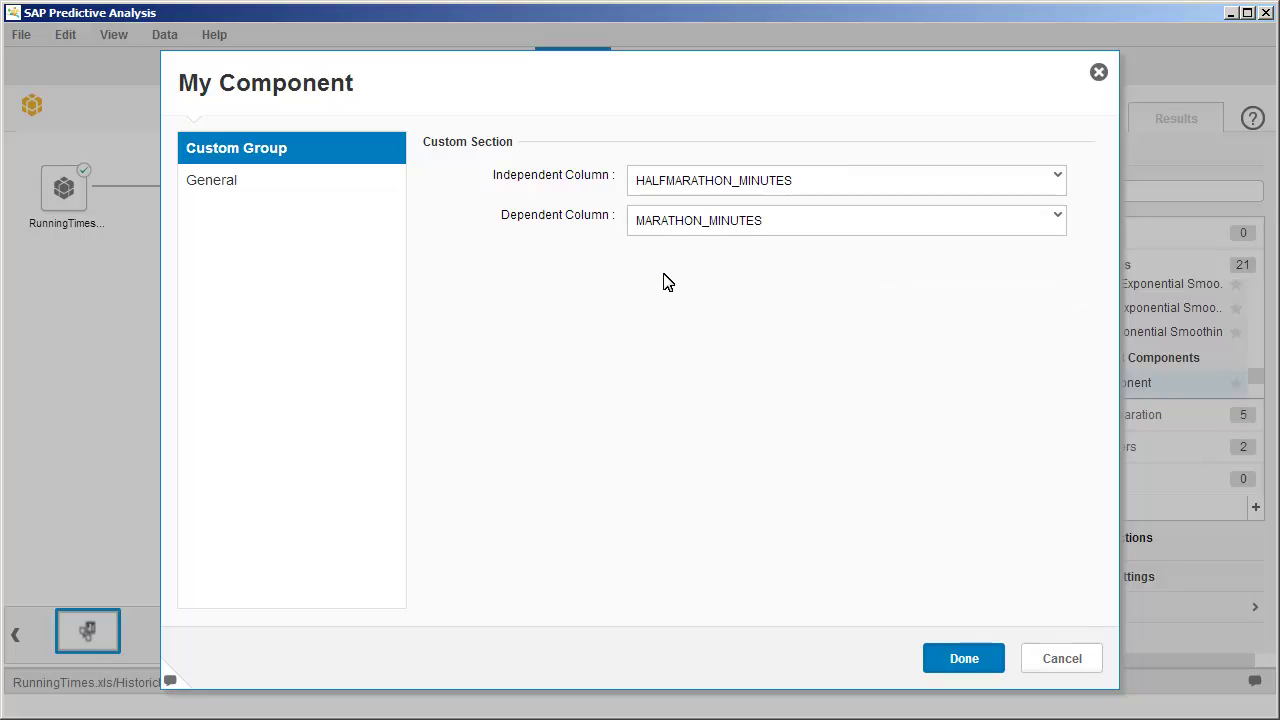
left_click(961, 656)
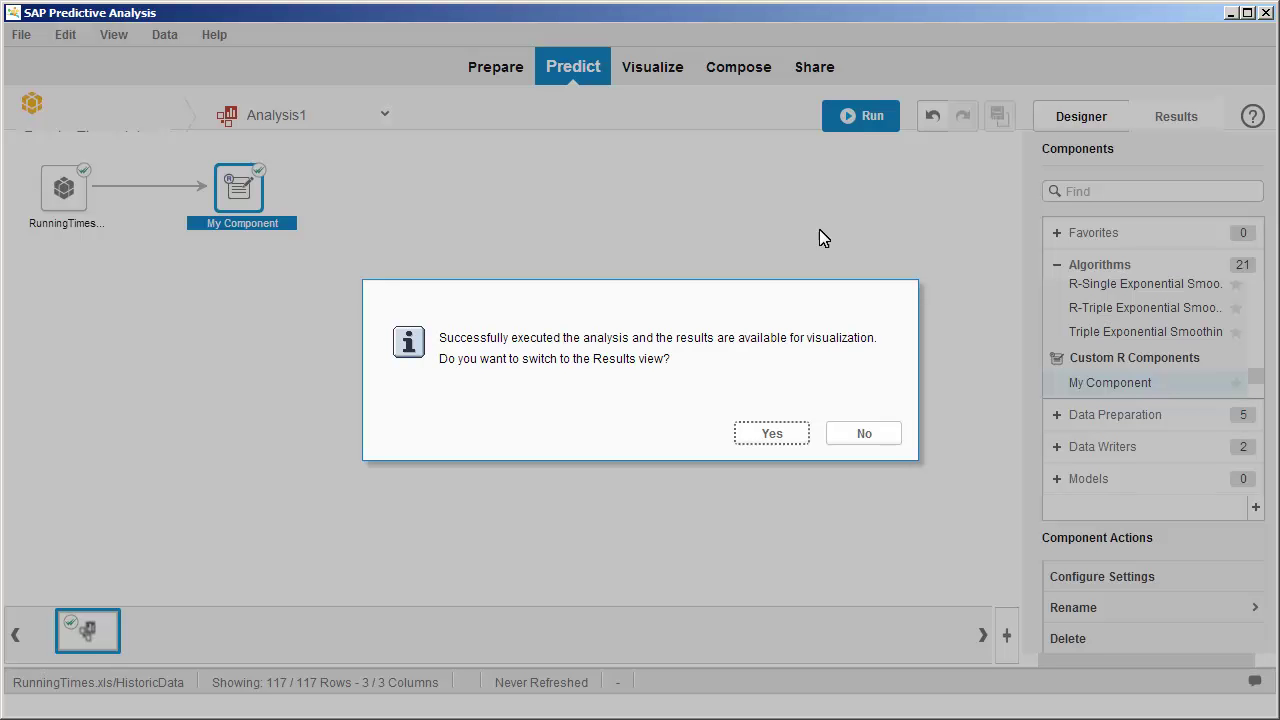
- Switch to the results of the executed analysis and examine the custom chart of My Component down to its horizontal axis
left_click(766, 434)
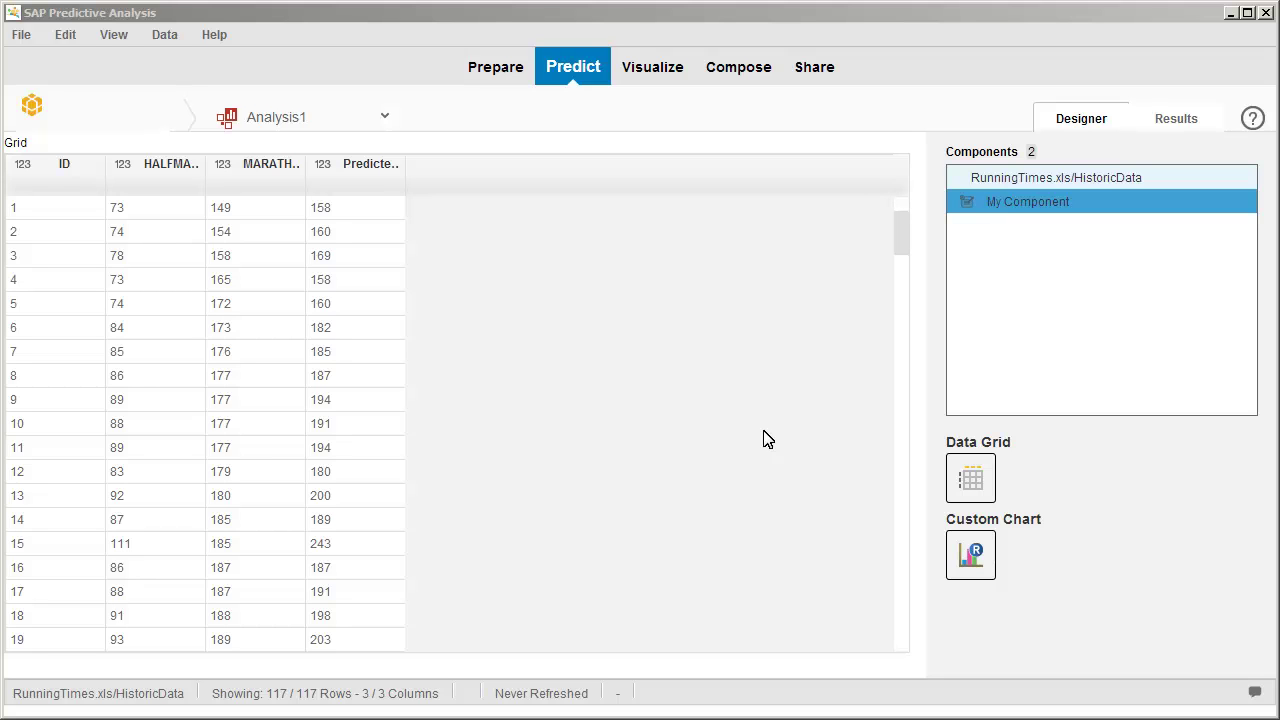
left_click(969, 557)
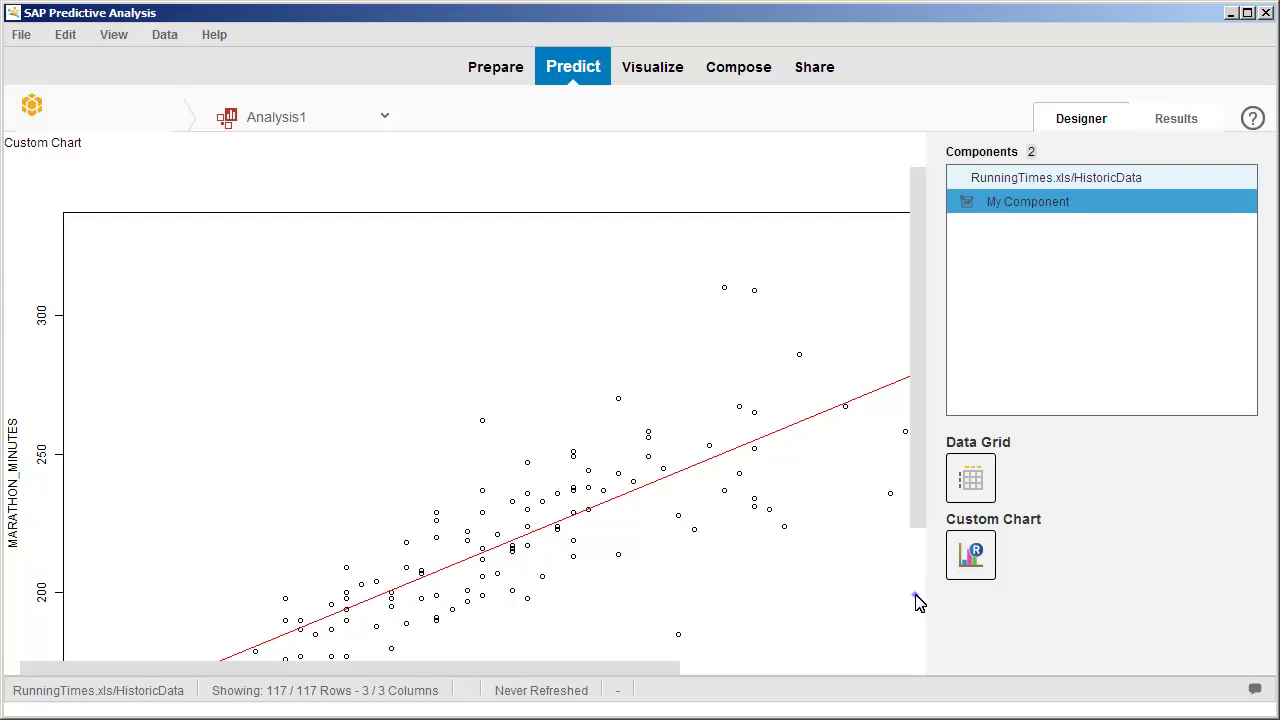
scroll(920, 600, "down", 3)
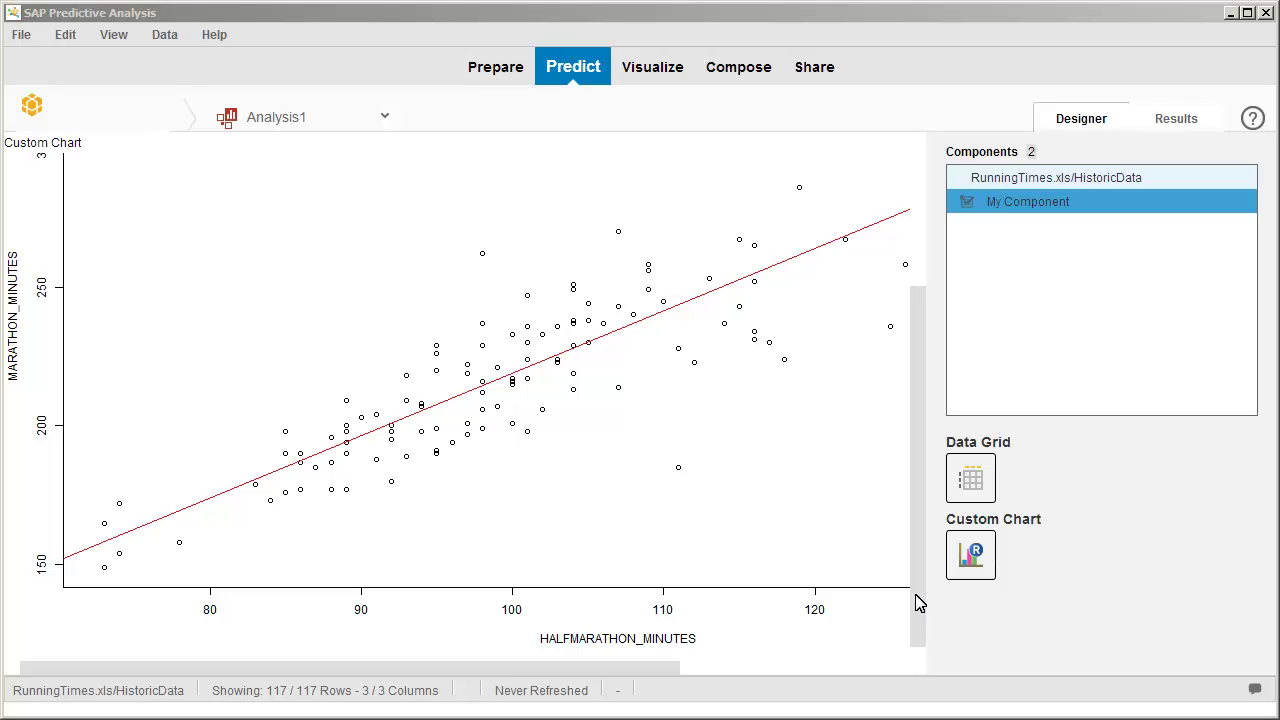
- Return to the analysis design, edit My Component from the custom R components, and enable the option to save the model for its script
left_click(1090, 120)
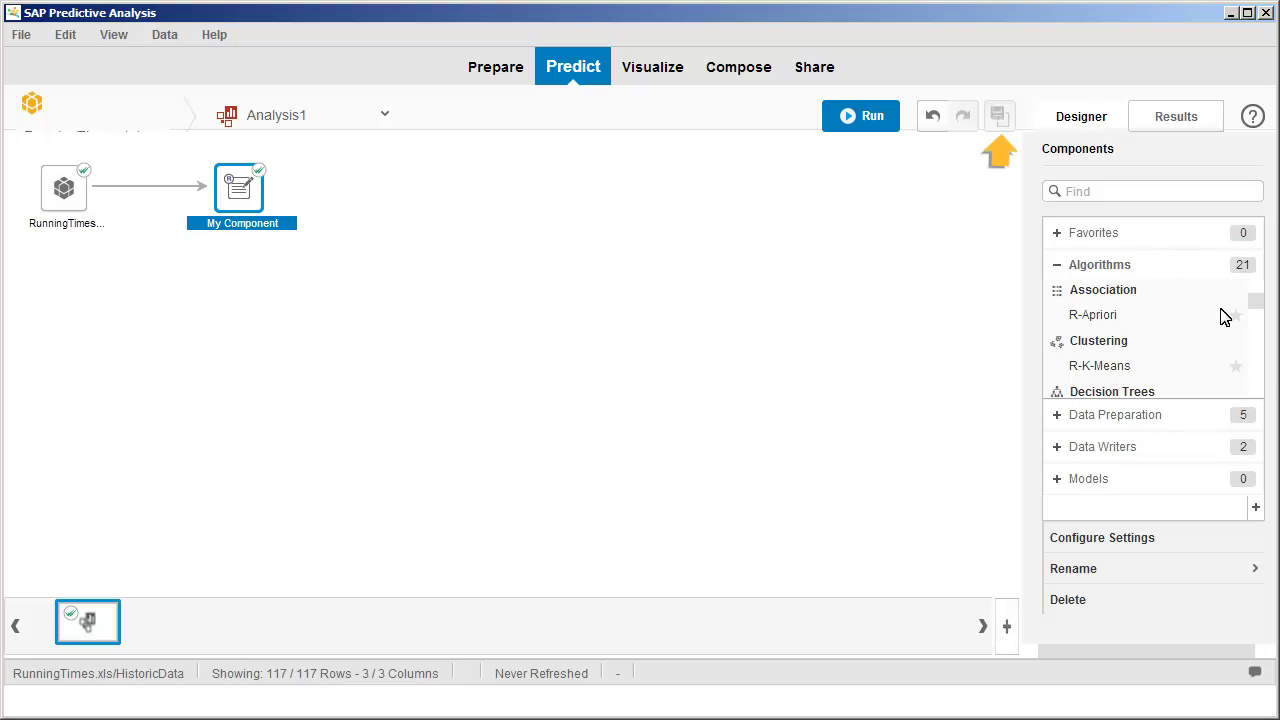
scroll(1262, 372, "down", 5)
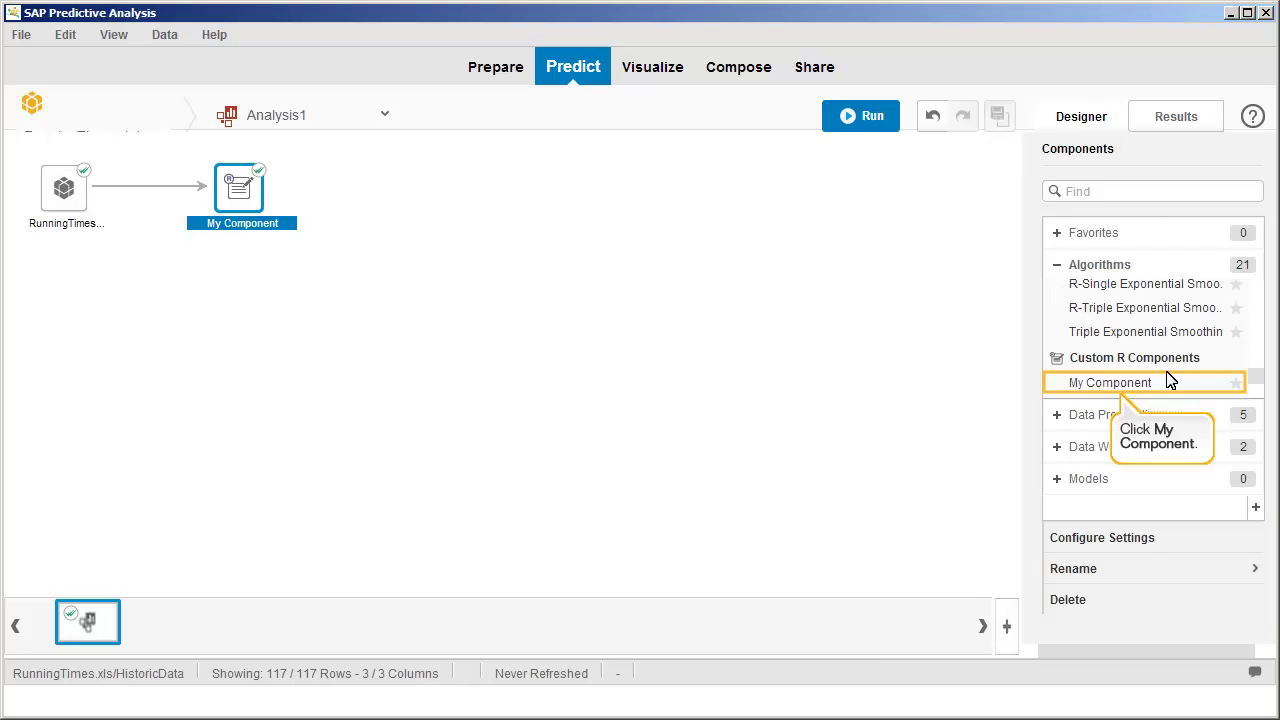
left_click(1094, 384)
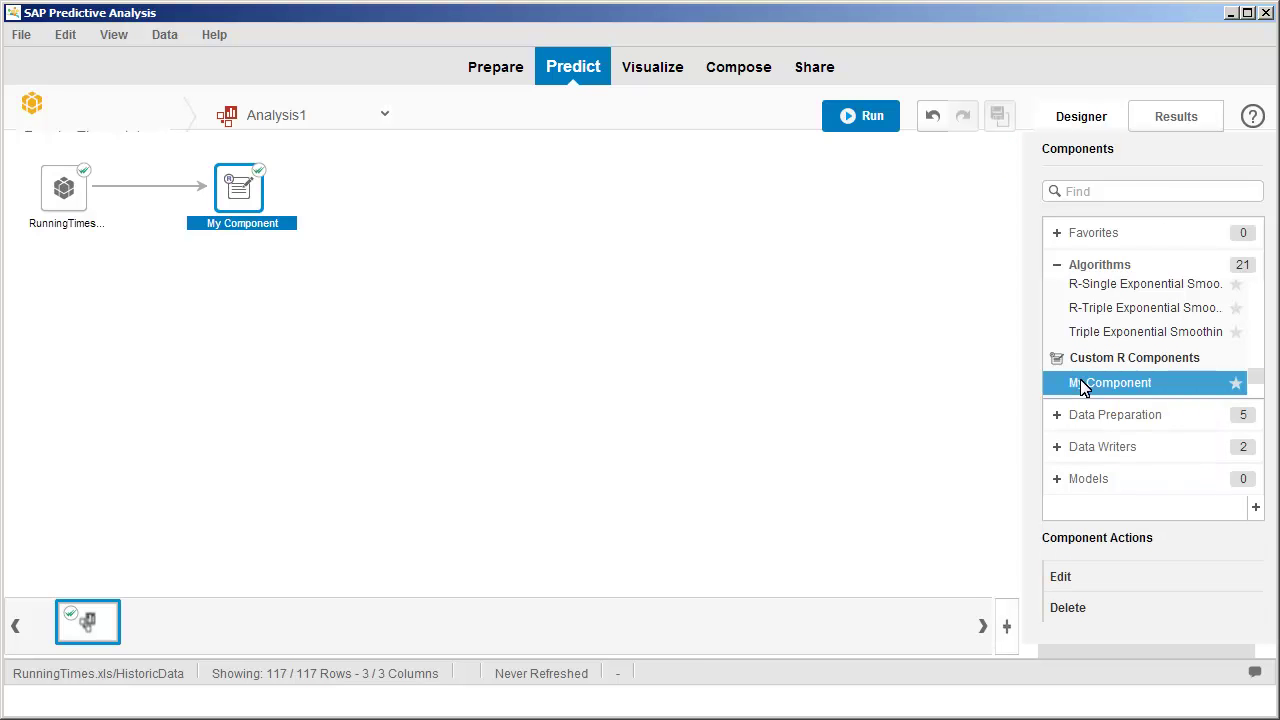
left_click(1064, 578)
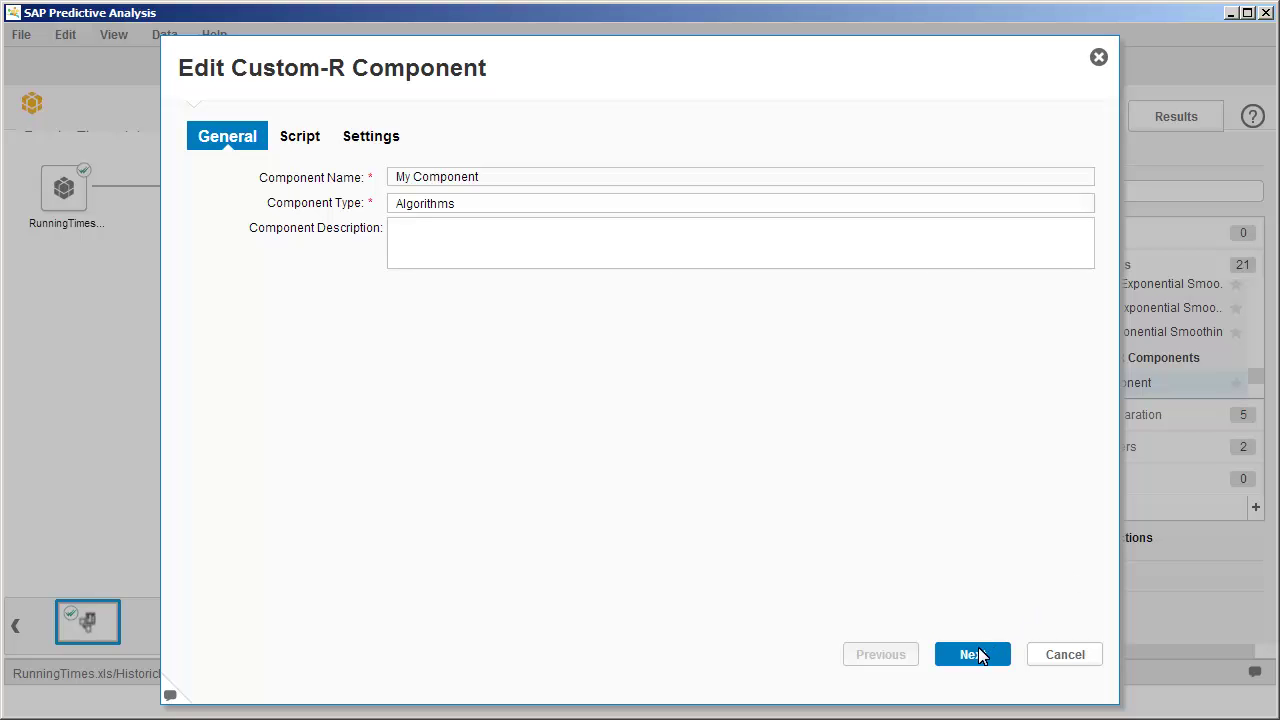
left_click(972, 660)
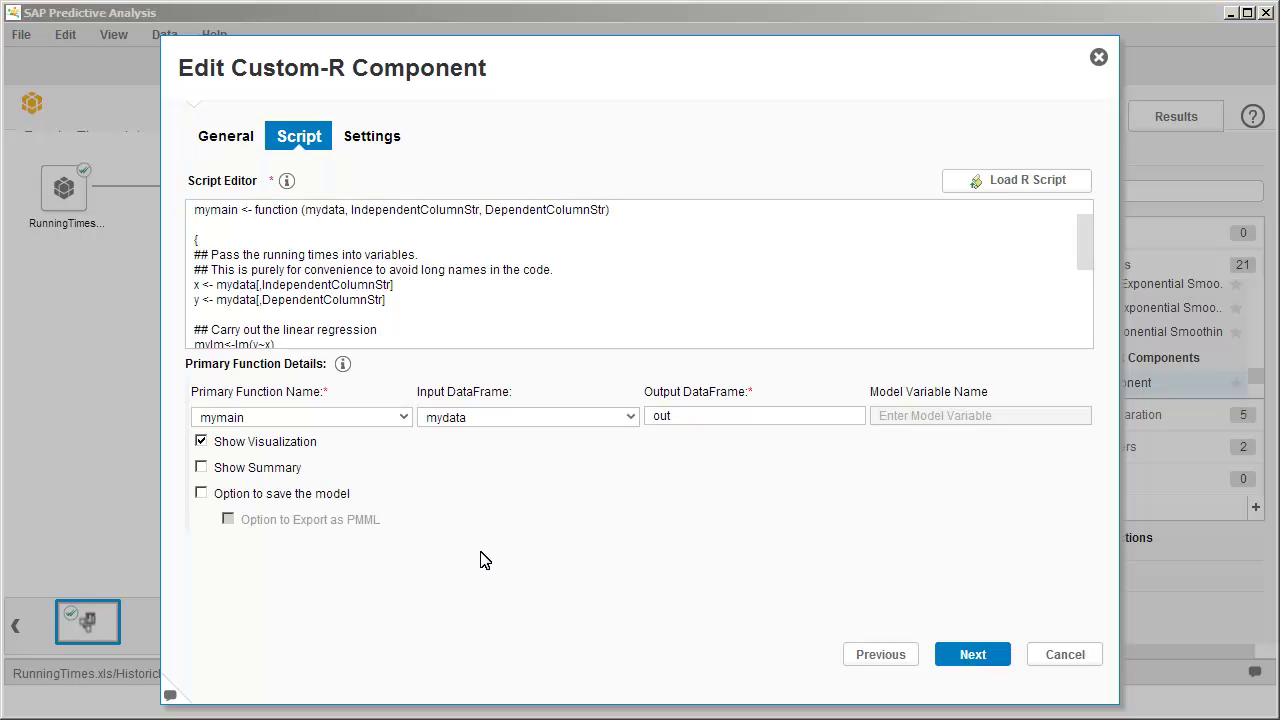
left_click(201, 493)
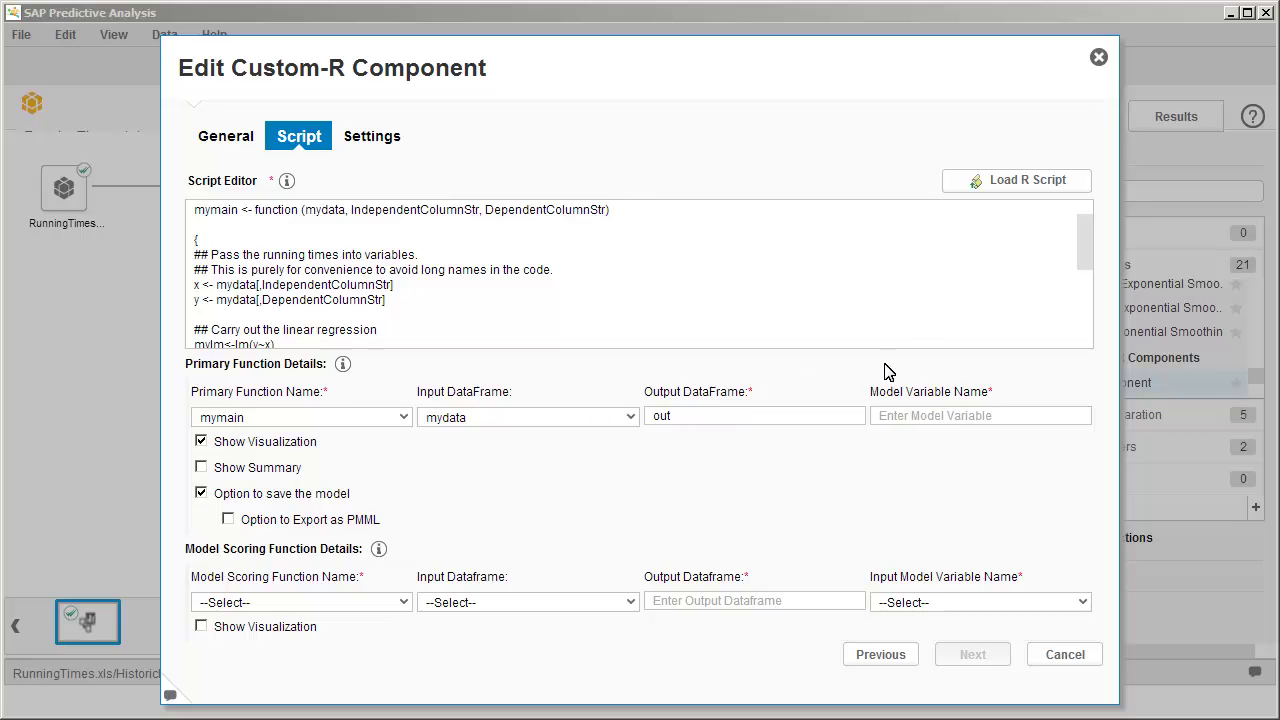
- Add mytrainedmodel=mylm before out=output in the list returned at the end of the mymain function
scroll(1088, 336, "down", 5)
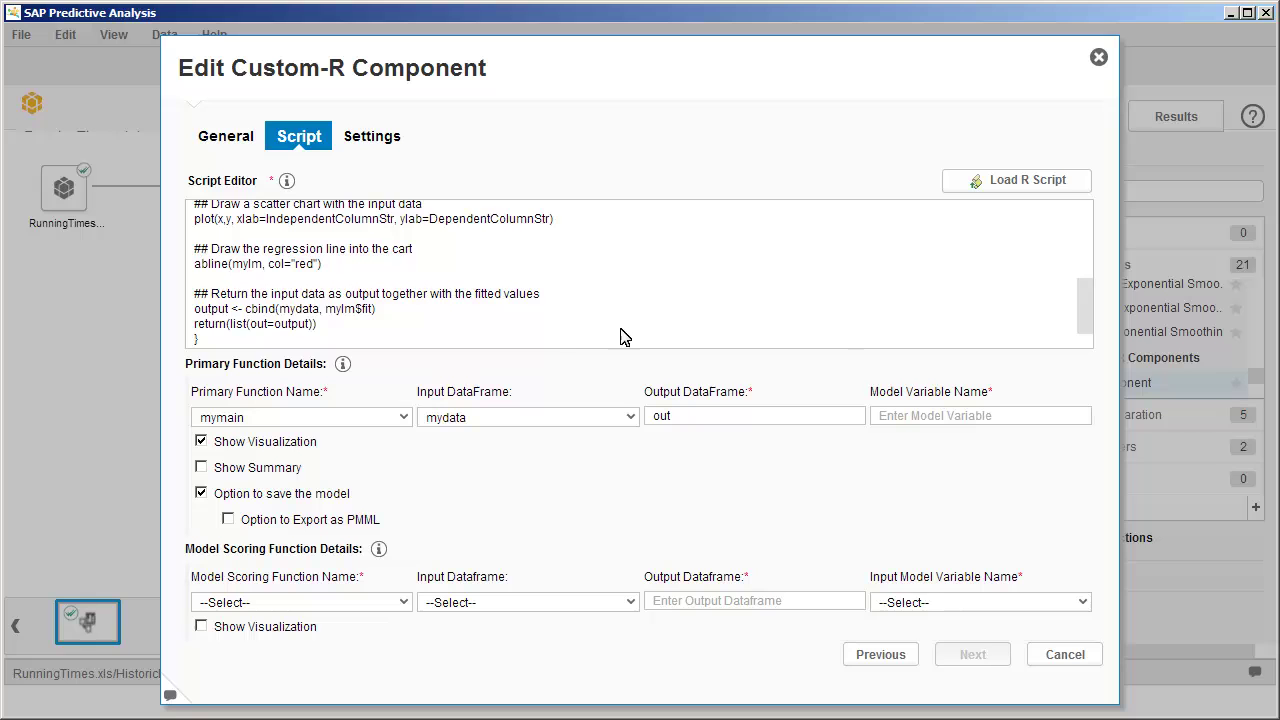
left_click(249, 324)
type("mytrainedmodel=mylm,")
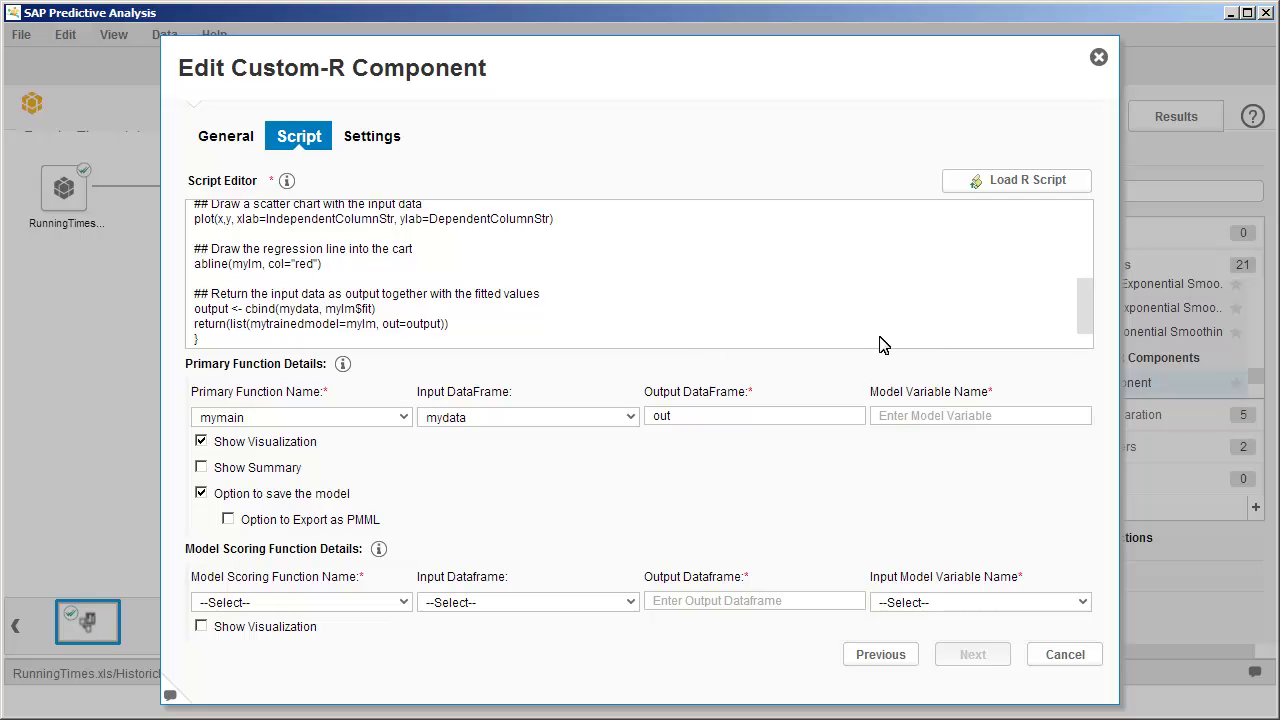
- Begin a mypredict function below mymain with parameters mydata, IndependentColumnStr and mytrainedmodel, and assign mydata[,IndependentColumnStr] to x with explanatory comments
left_click(1085, 346)
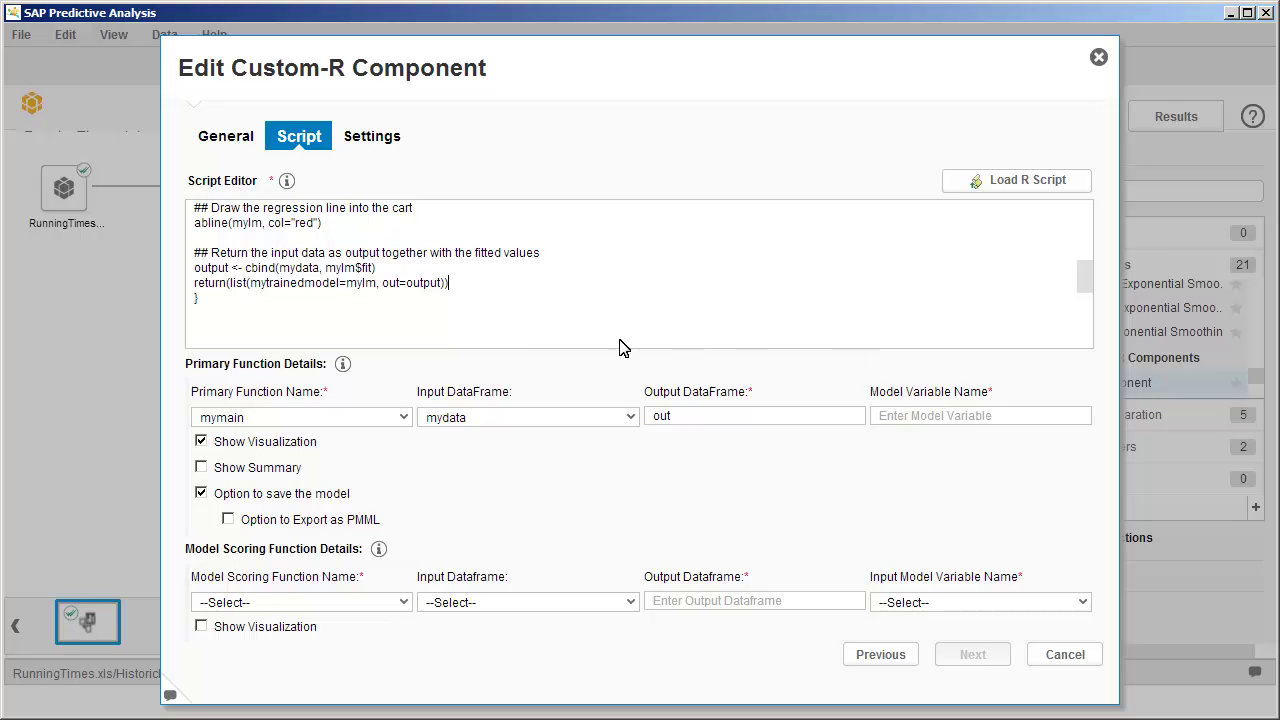
left_click(250, 346)
type("mypredict<-function(mydata, IndependentColumnStr, mytrainedmodel)")
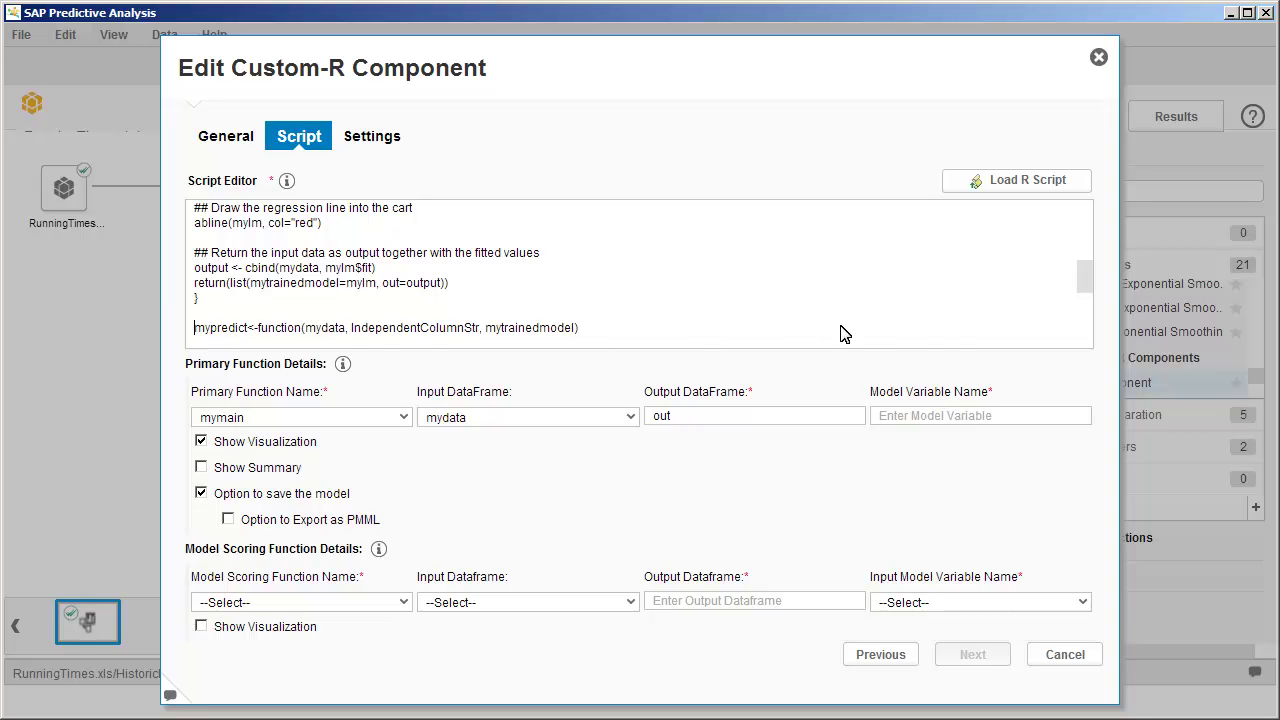
scroll(1081, 328, "down", 2)
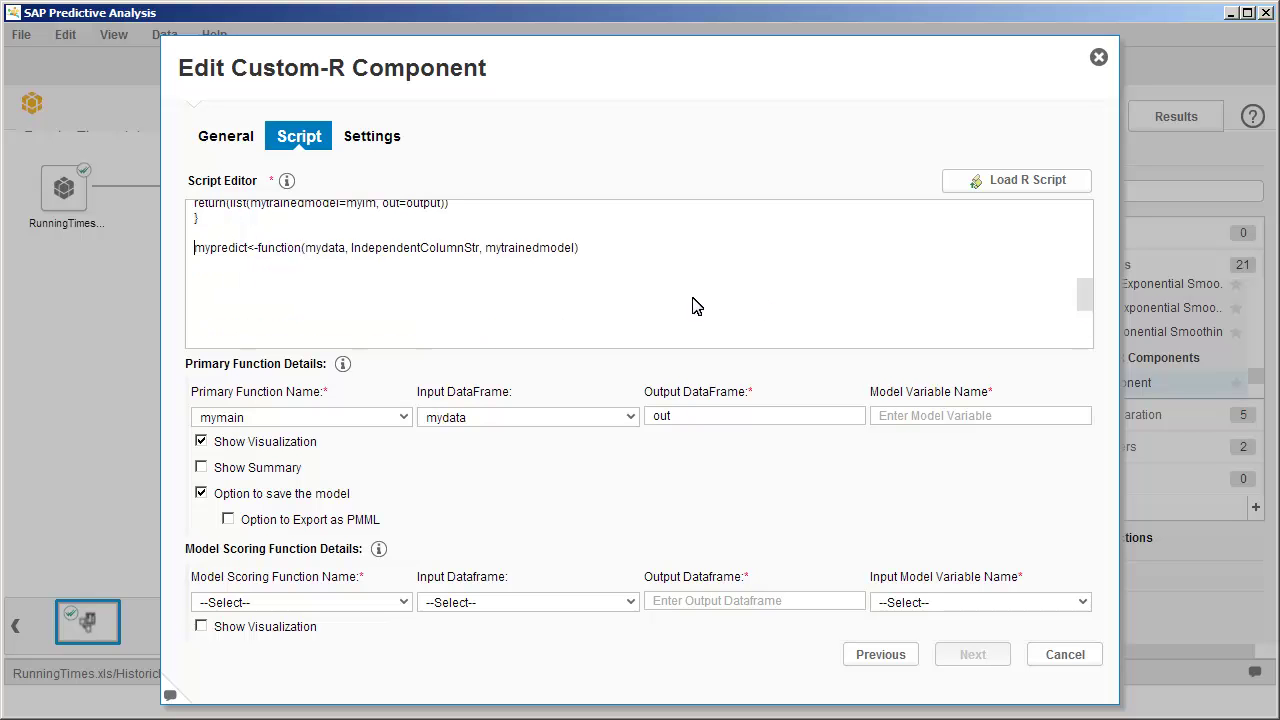
left_click(217, 278)
type("{ ## Pass the running times into a variable. ## This is purely for convenience to avoid long names in the code. x <- mydata[,IndependentColumnStr]")
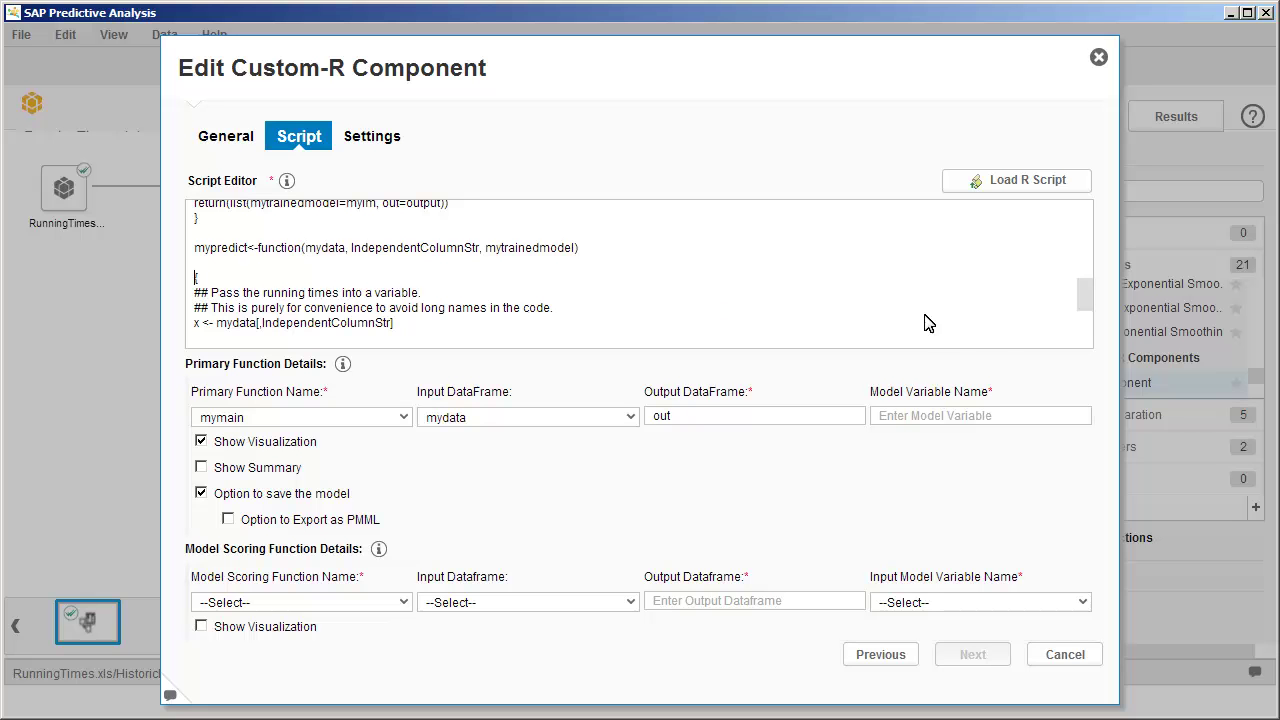
- Complete mypredict with commented code running predict(mytrainedmodel, data.frame(x), level=0.95), binding predicted to mydata as output, and returning list(out=output)
left_click(1086, 328)
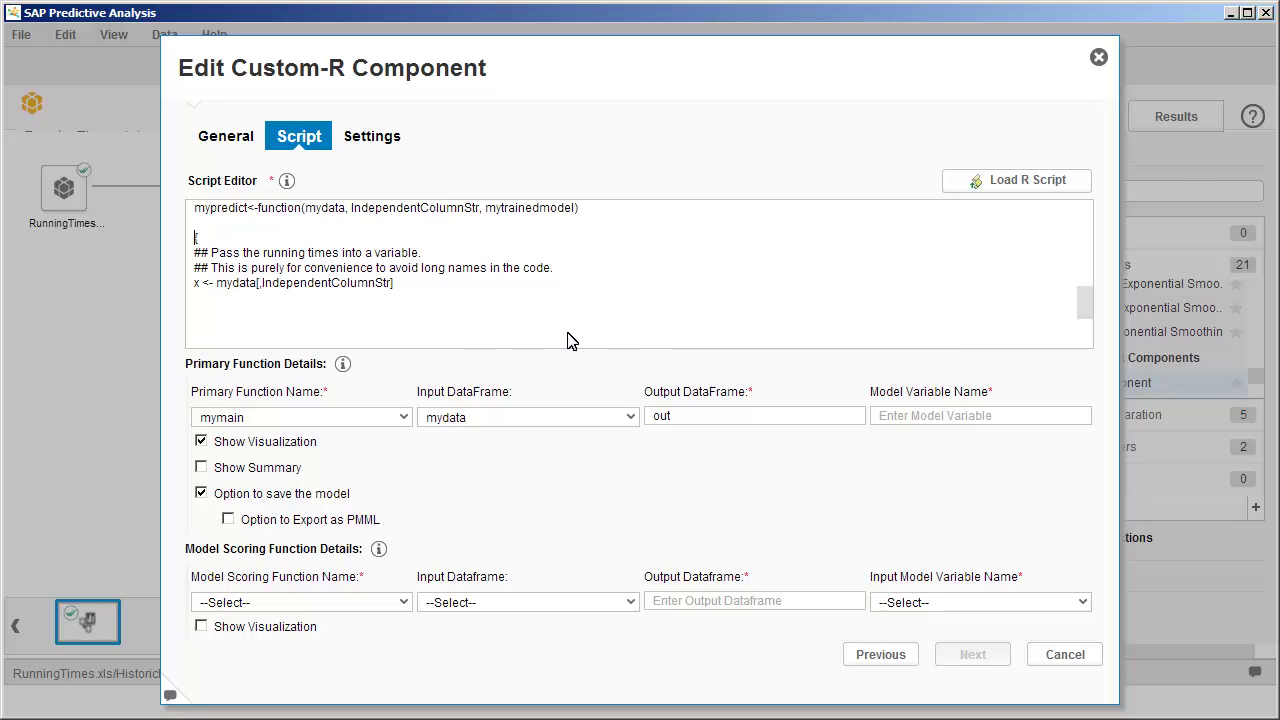
type("## Predict the running times based on the previously trained model predicted<-predict(mytrainedmodel, data.frame(x), level=0.95)")
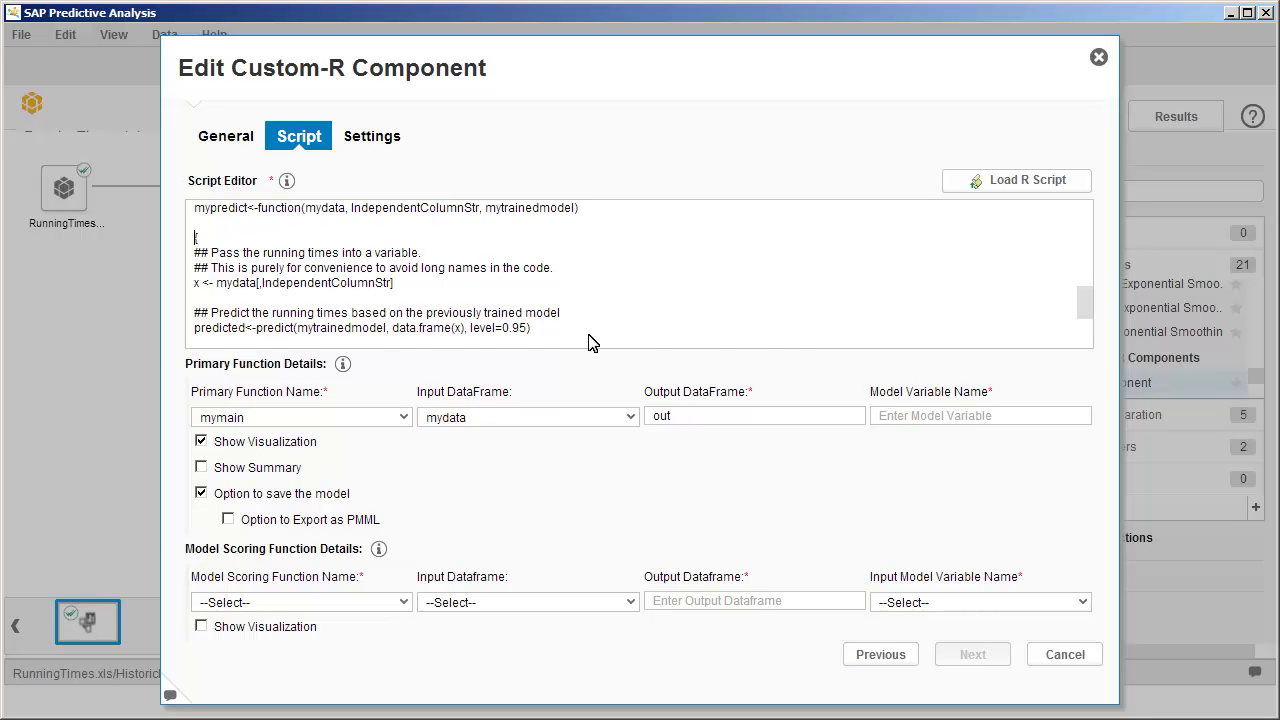
left_click(1083, 331)
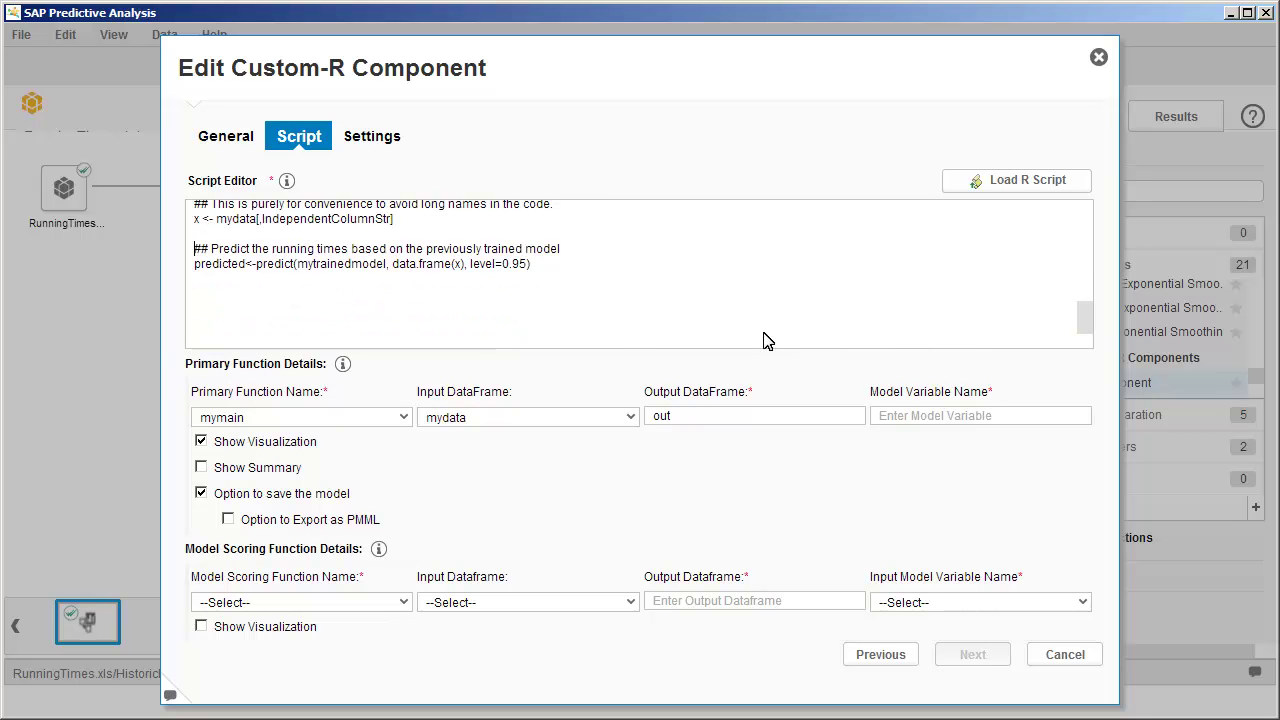
type("## Return the input data as output together with the predicted values output <- cbind(mydata, predicted) return(list(out=output)) }")
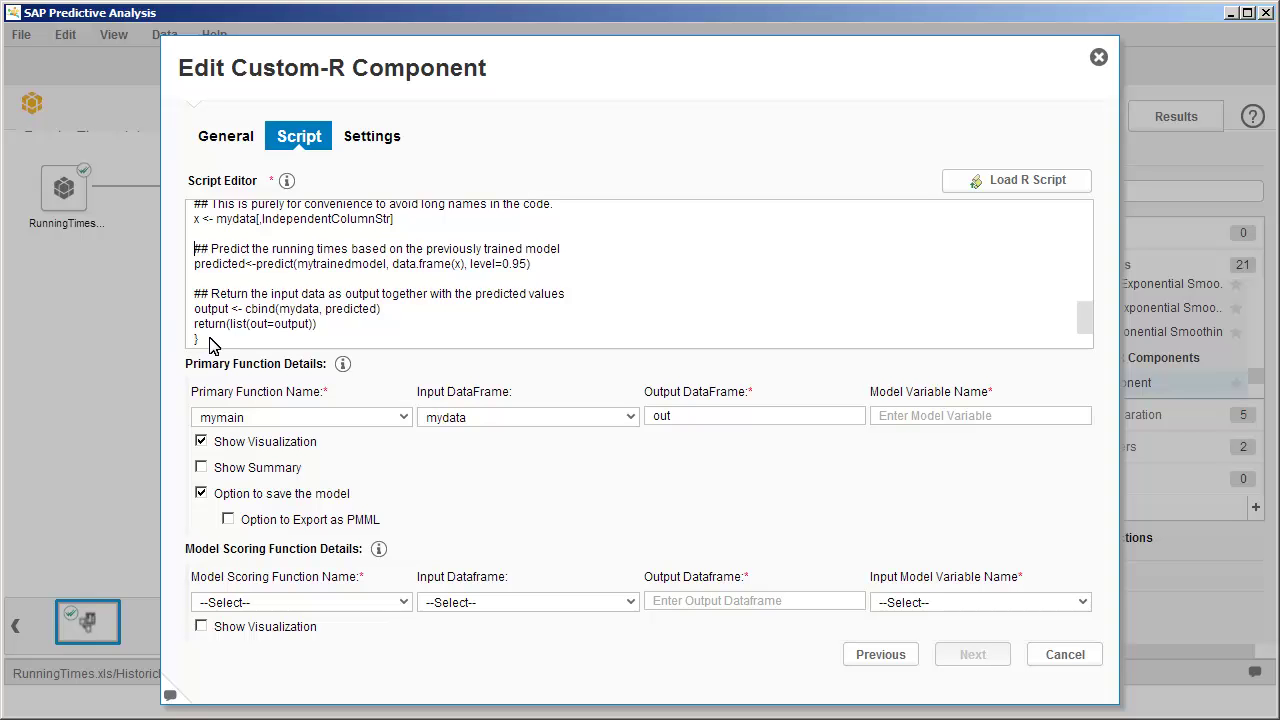
- Set the primary function's model variable to mytrainedmodel, and configure model scoring with function mypredict, input mydata, output out and input model variable mytrainedmodel
left_click(880, 418)
type("mytrainedmodel")
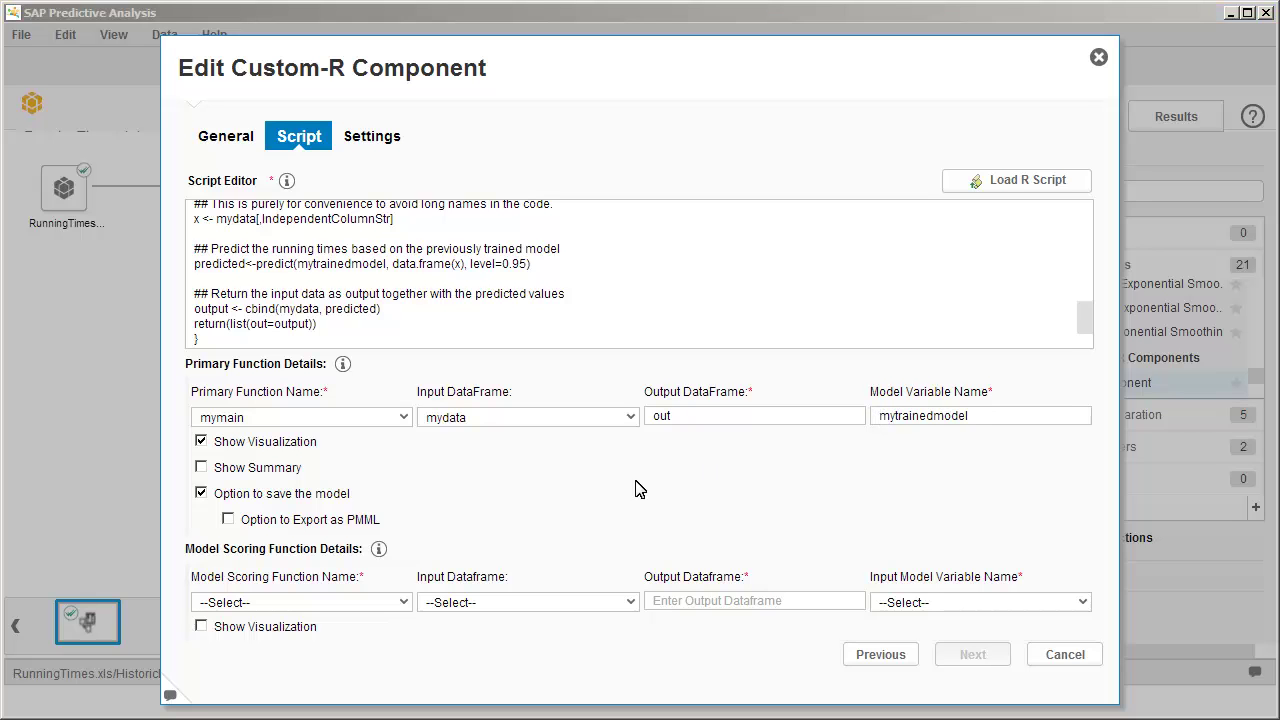
left_click(216, 605)
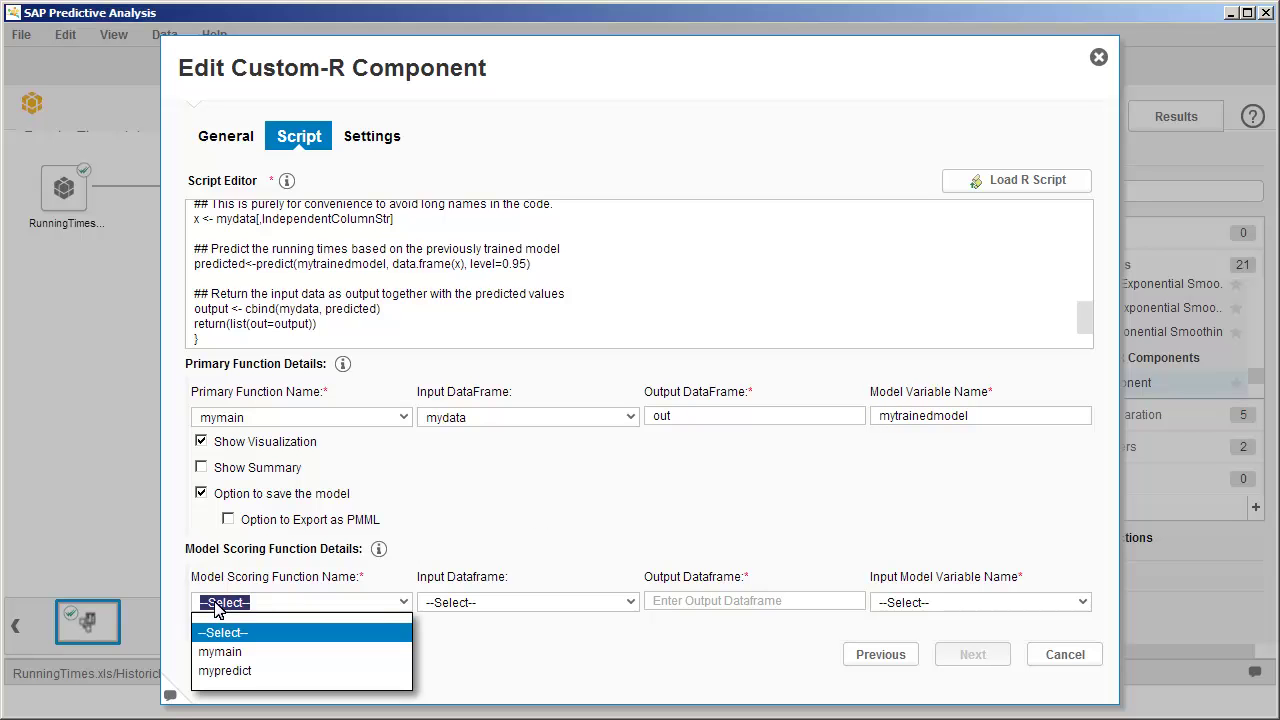
left_click(224, 670)
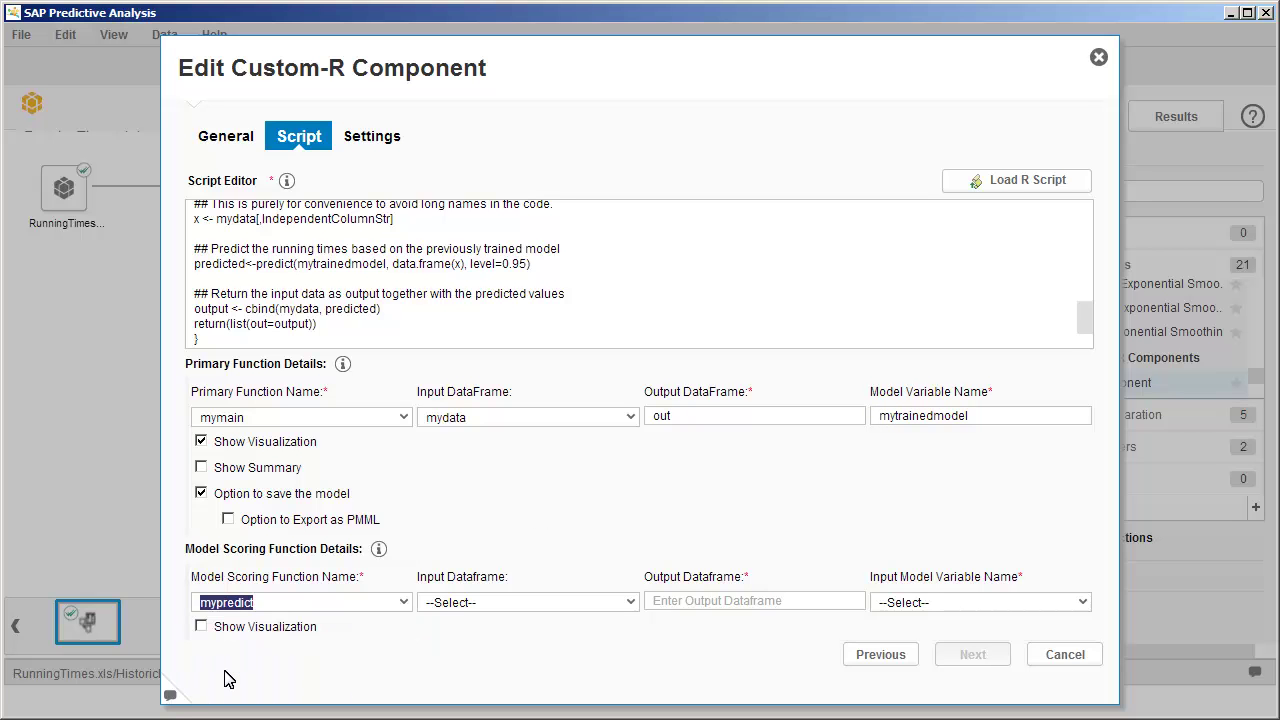
left_click(500, 601)
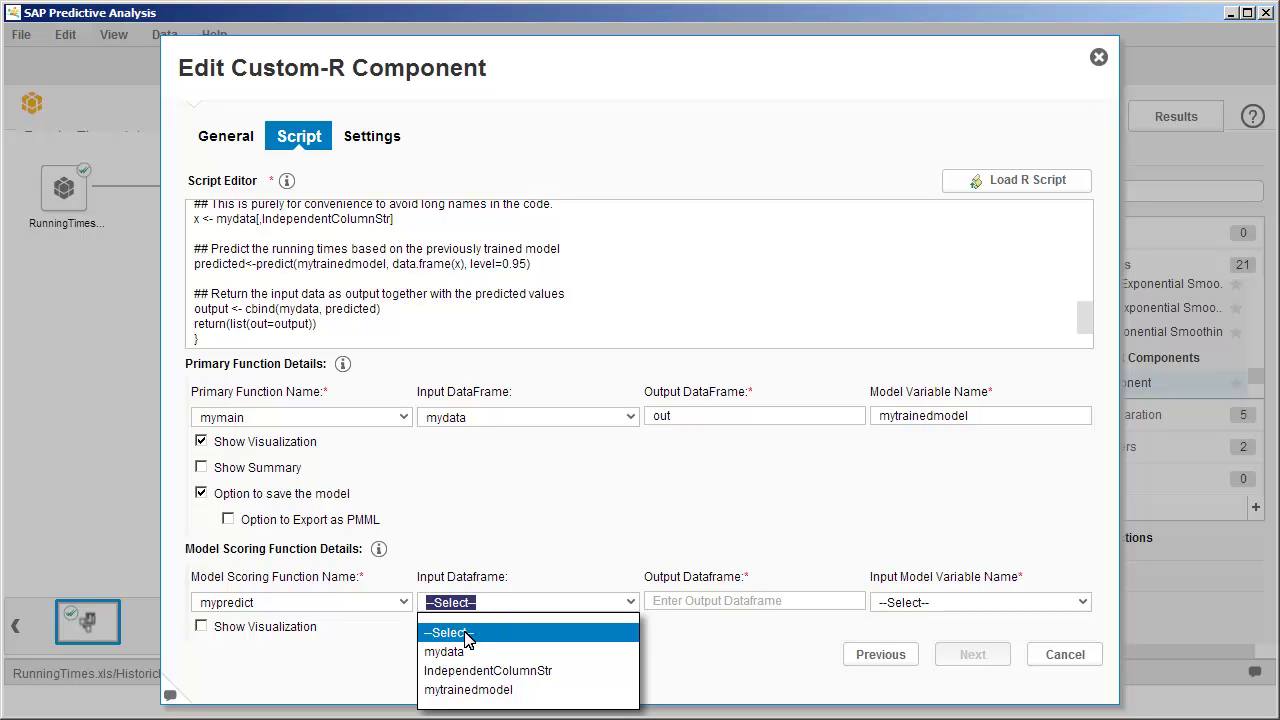
left_click(447, 654)
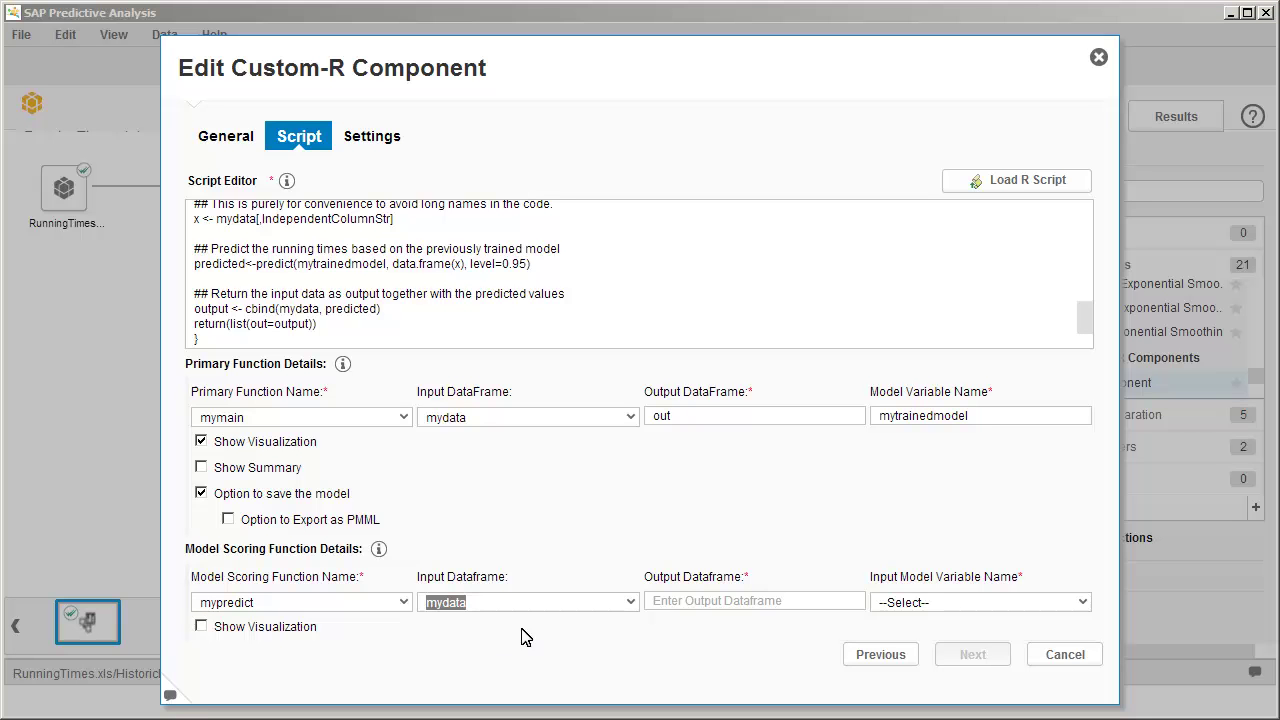
left_click(655, 601)
type("out")
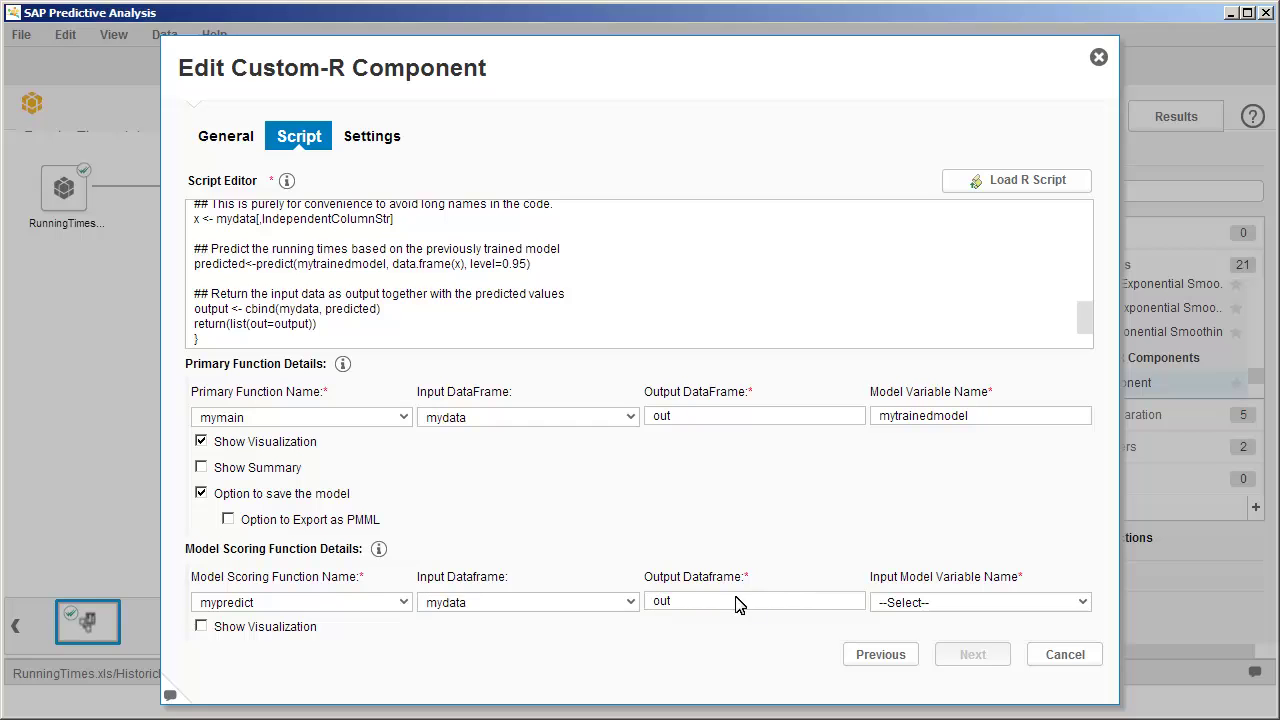
left_click(880, 603)
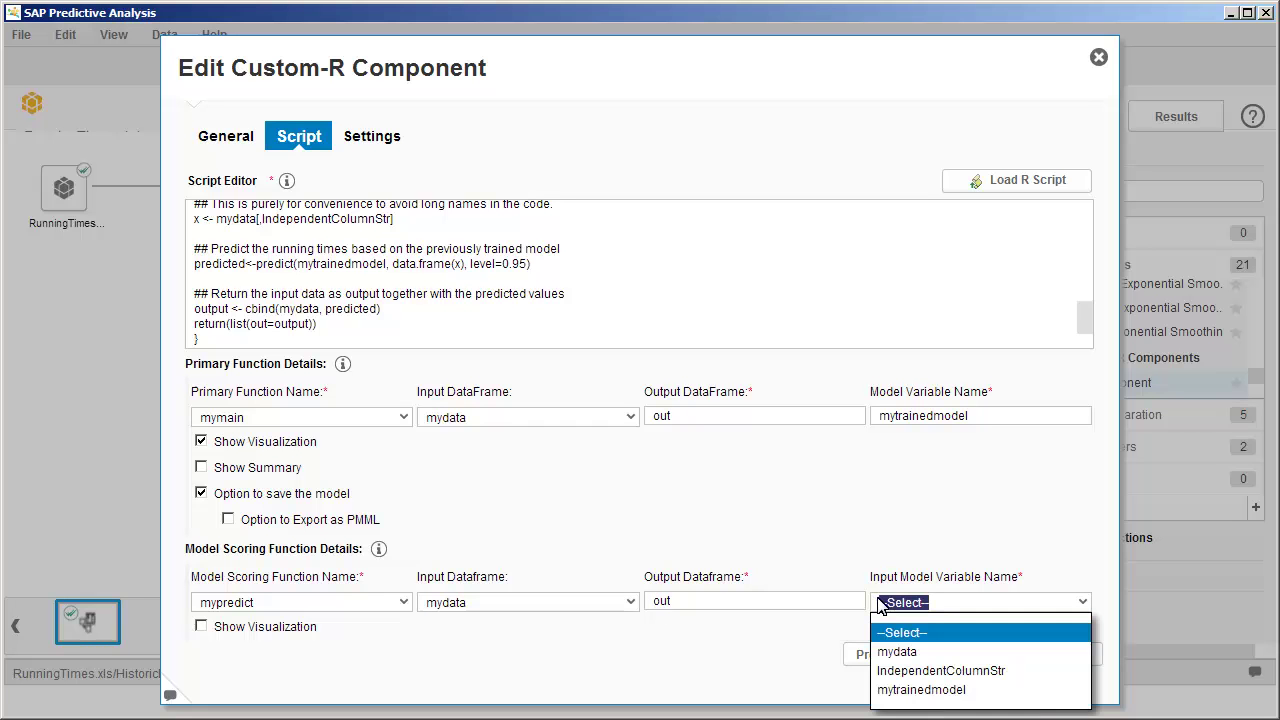
left_click(883, 690)
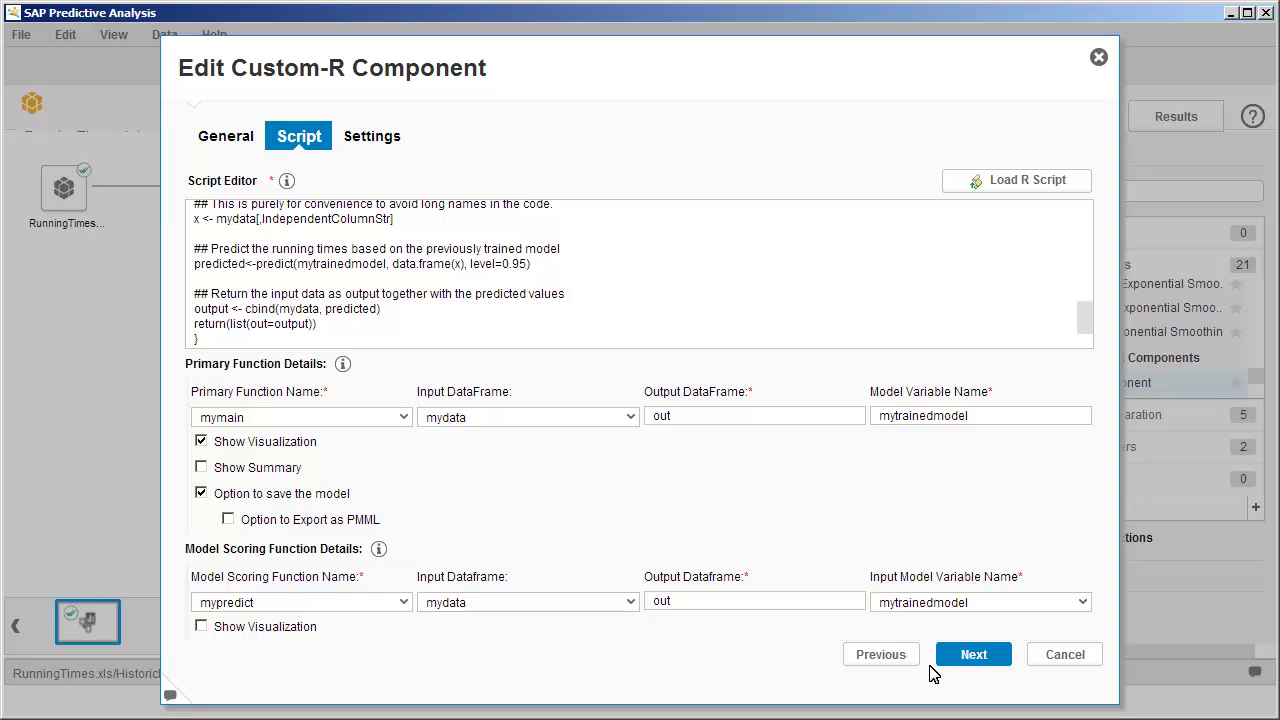
- In the component settings, define the model scoring output column as Integer type with the name Predicted Values
left_click(968, 656)
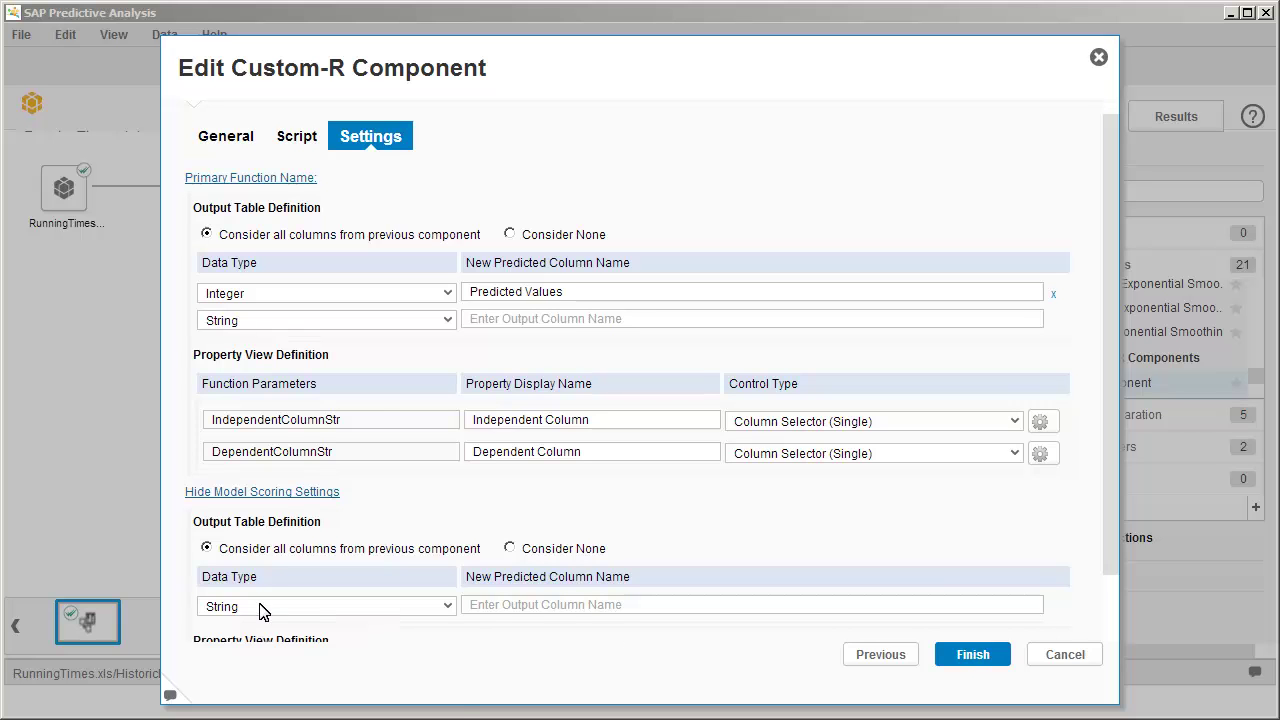
left_click(208, 606)
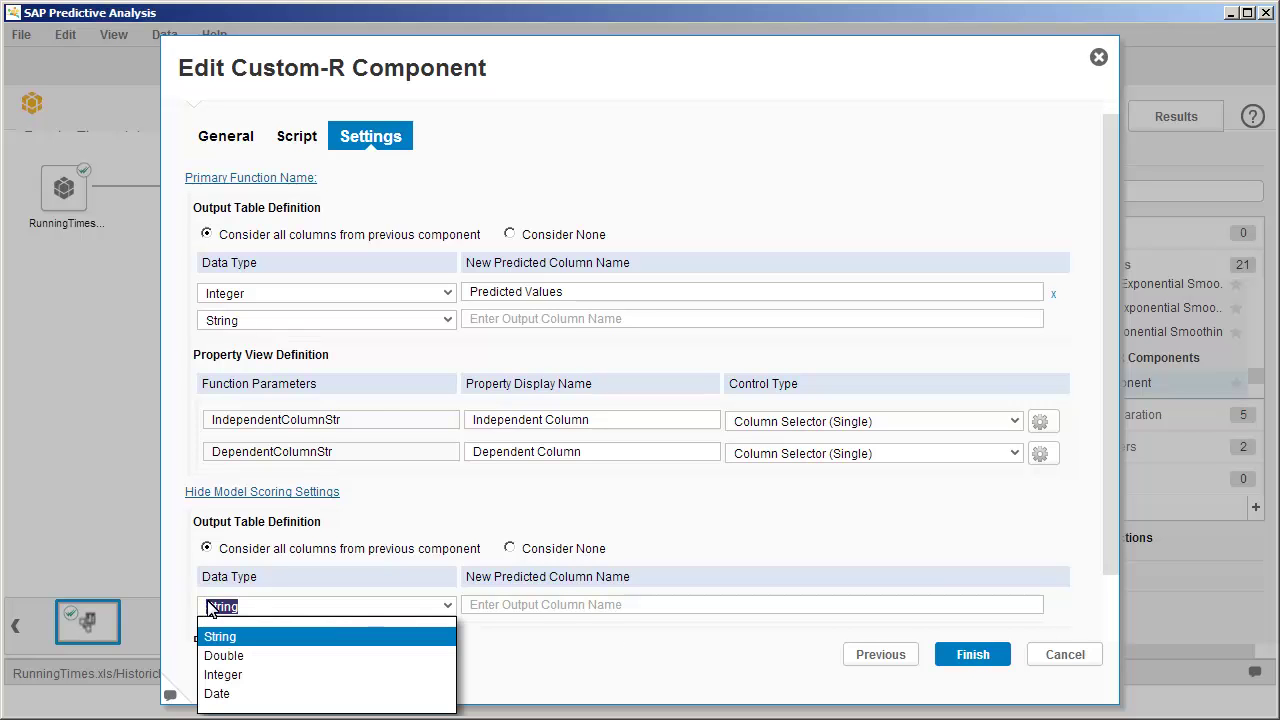
left_click(222, 674)
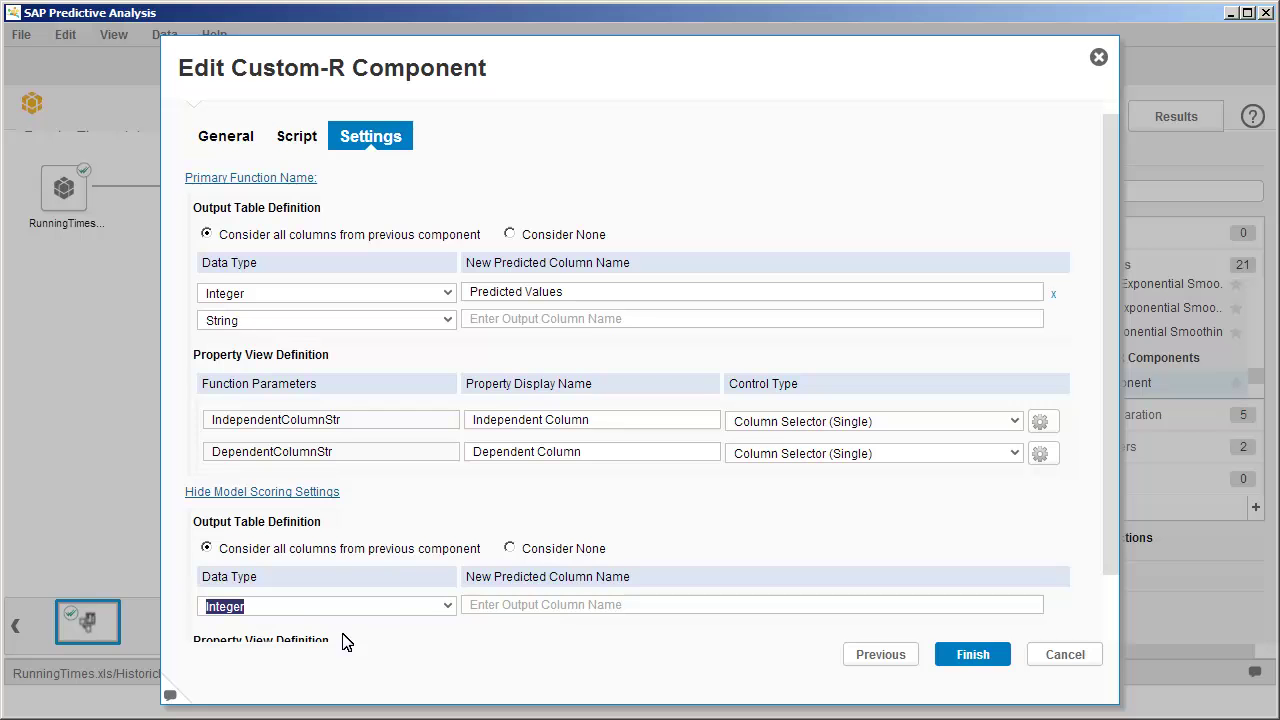
left_click(470, 603)
type("Predicted Values")
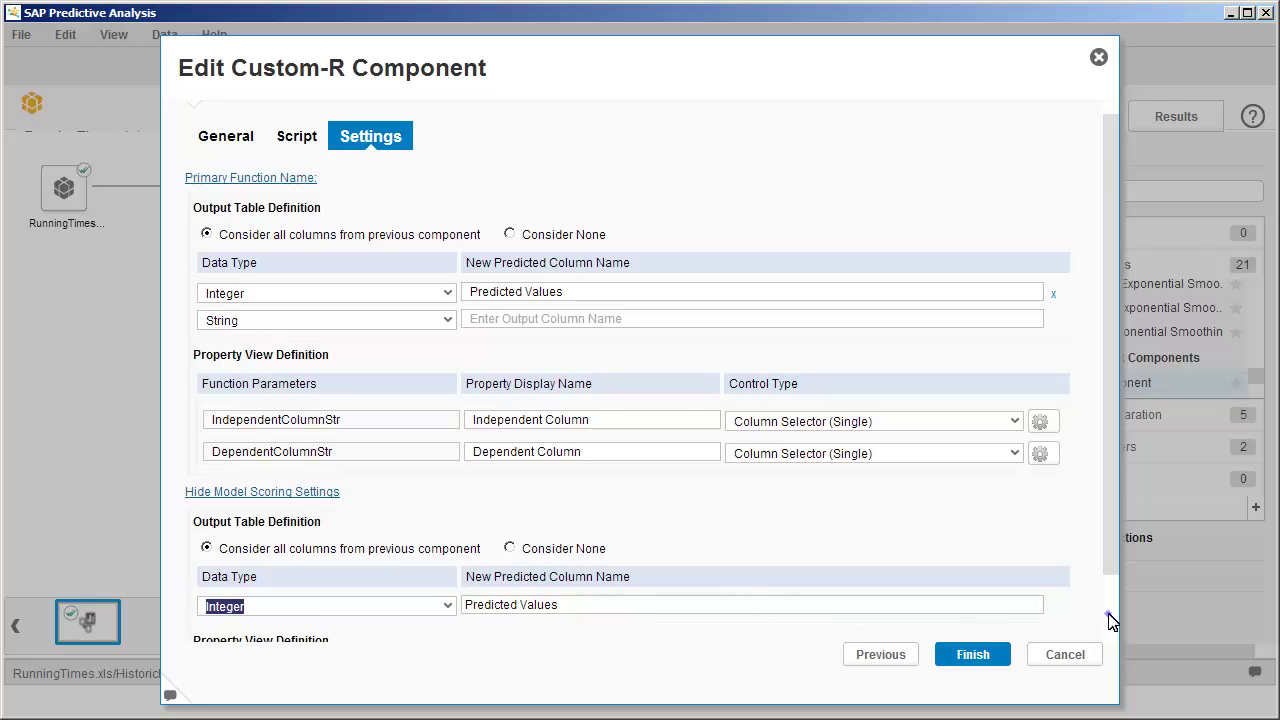
- Set the model scoring parameter IndependentColumnStr to the Column Selector (Single) control type and finish editing the component
scroll(1110, 620, "down", 3)
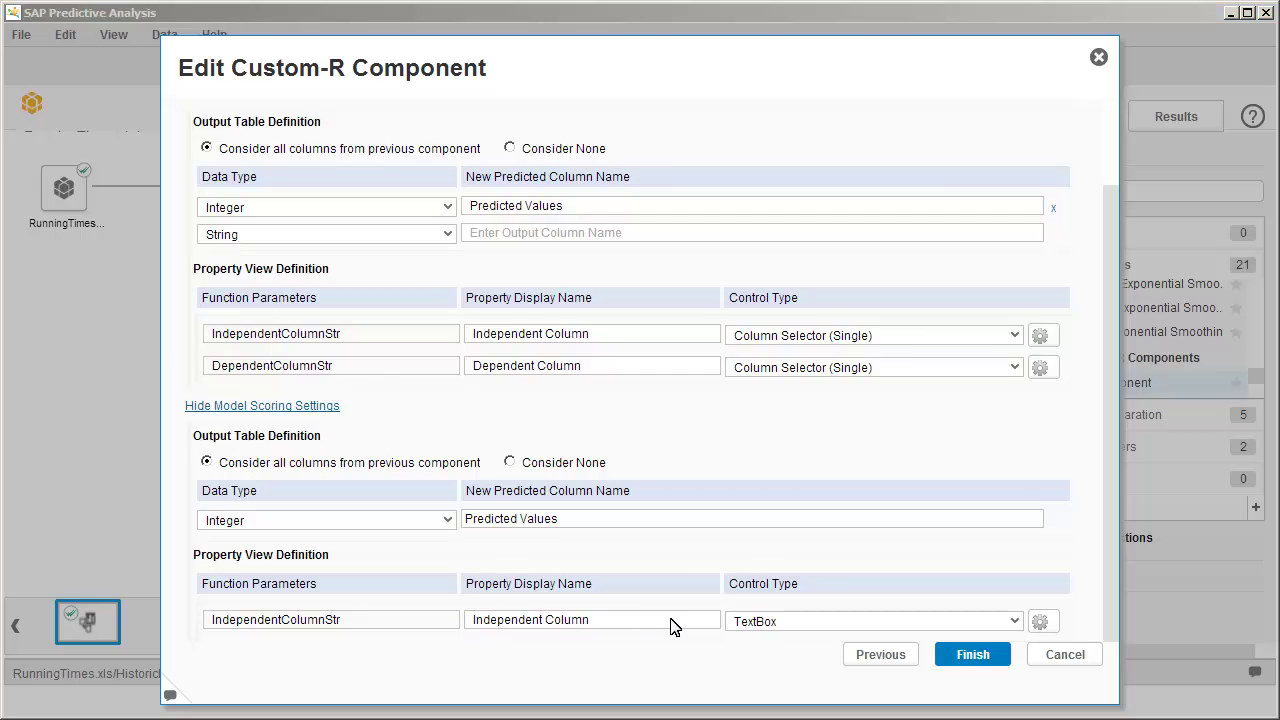
left_click(737, 620)
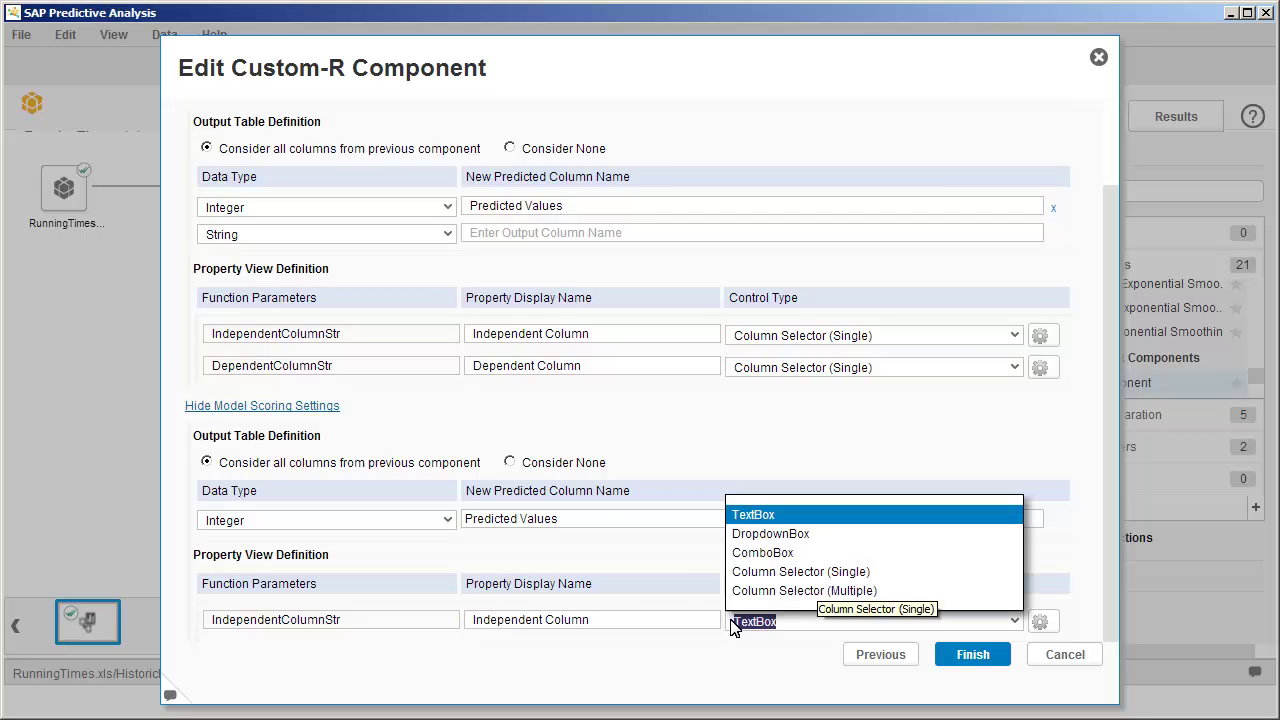
left_click(760, 571)
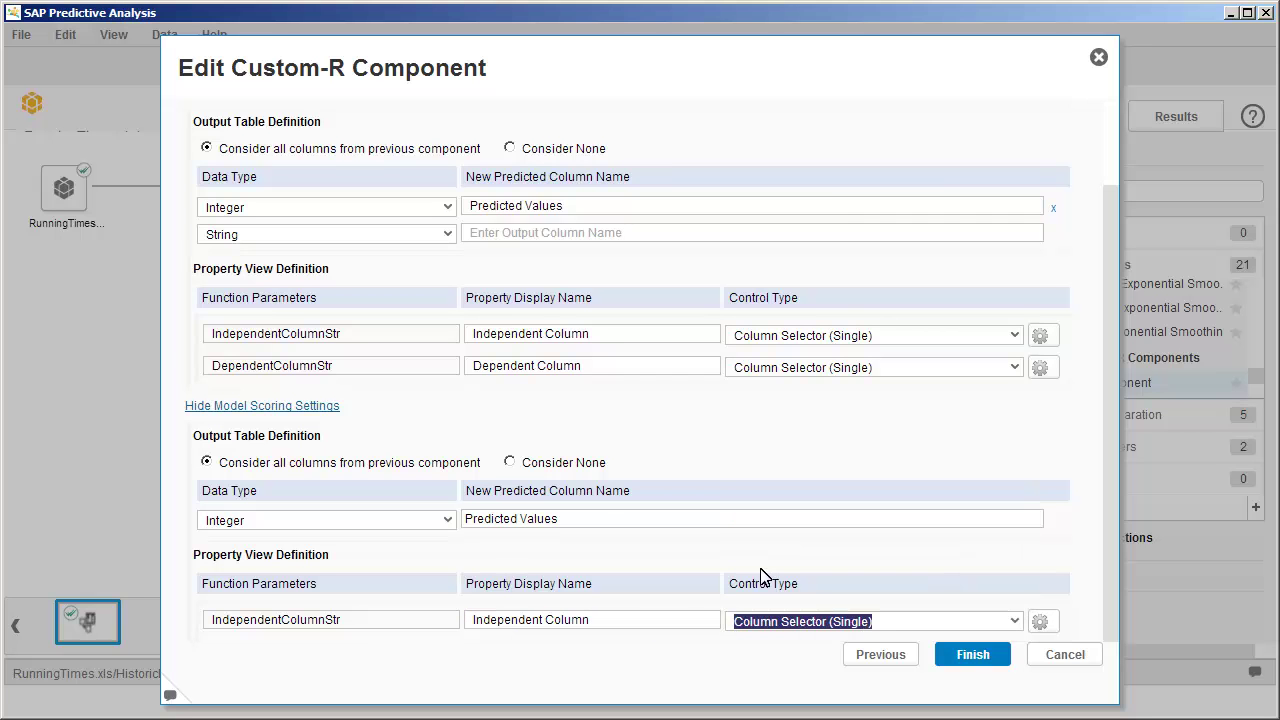
left_click(963, 656)
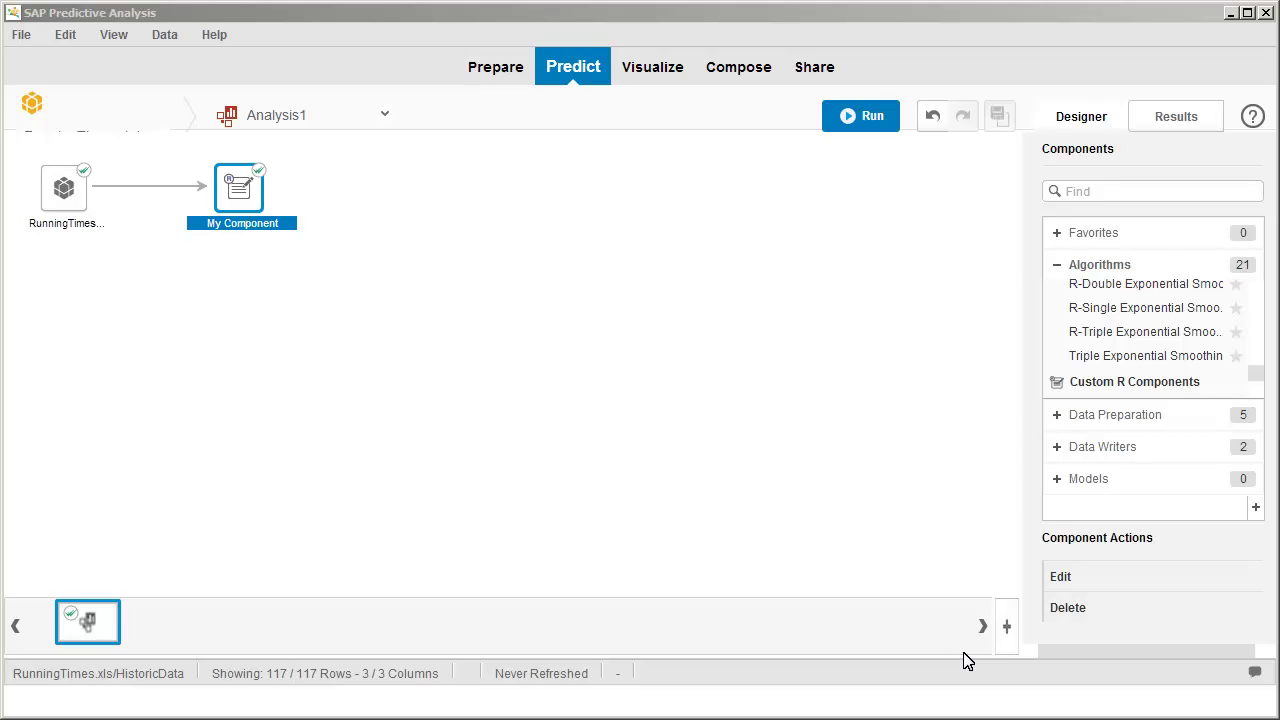
- Replace the outdated My Component in the analysis by deleting it and adding the updated My Component after the RunningTimes data source
left_click(1063, 610)
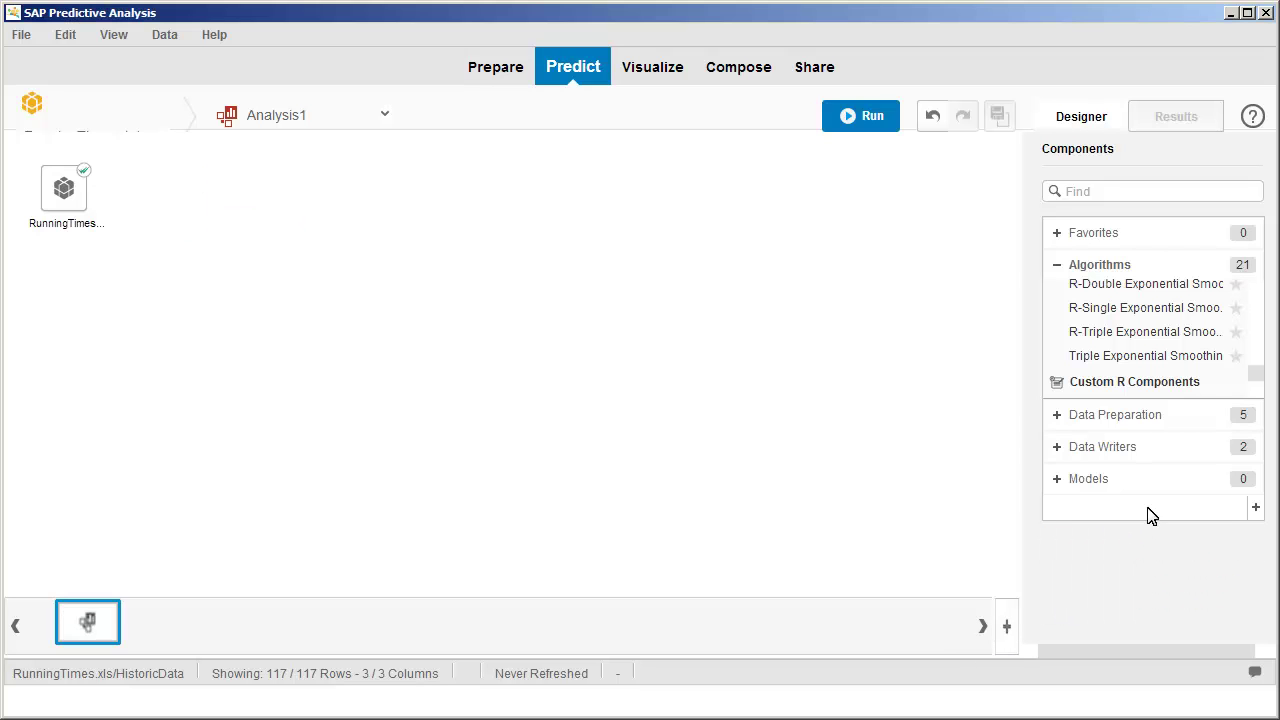
scroll(1258, 392, "down", 1)
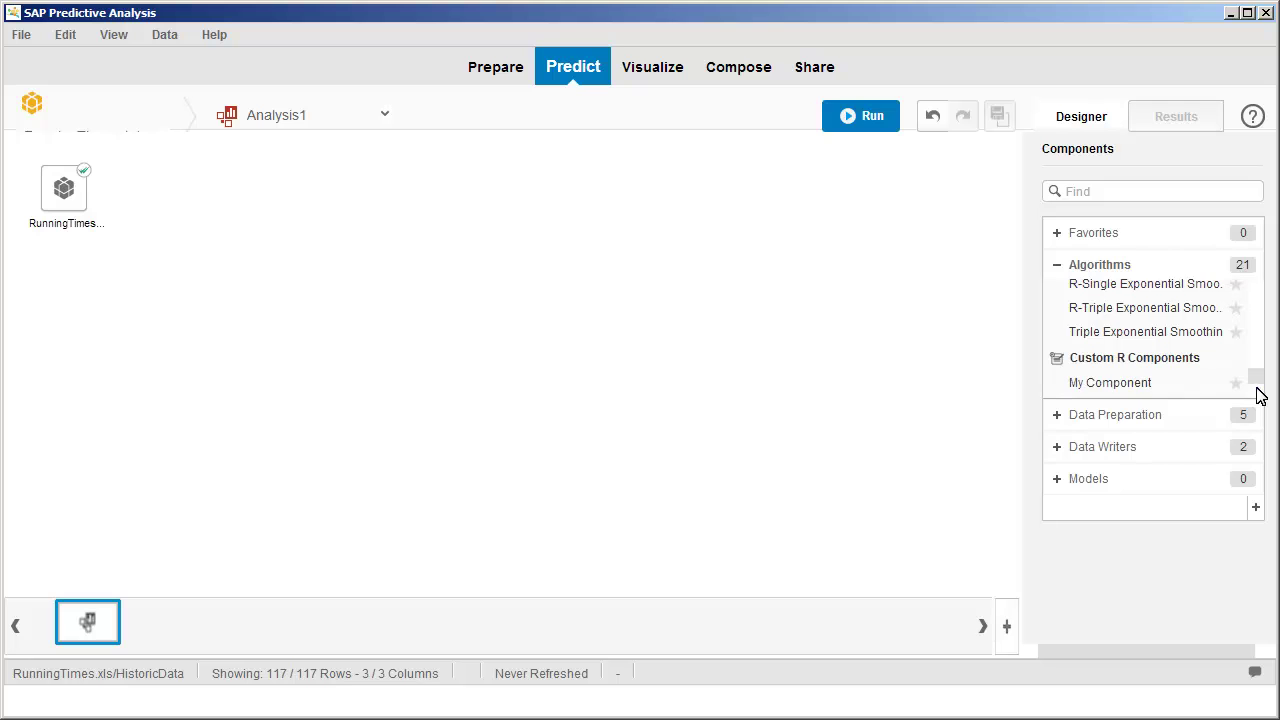
double_click(1088, 390)
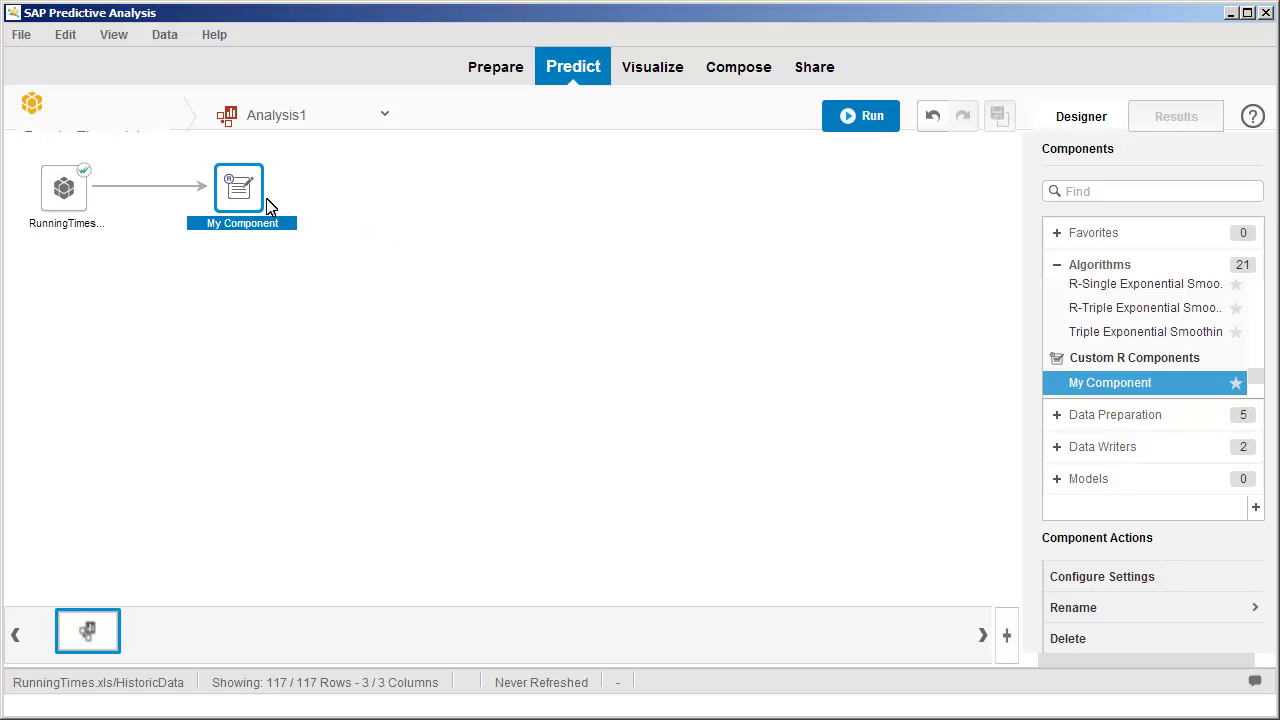
- Configure My Component with independent column HALFMARATHON_MINUTES and dependent column MARATHON_MINUTES, and run the analysis, staying in the Designer view
double_click(240, 198)
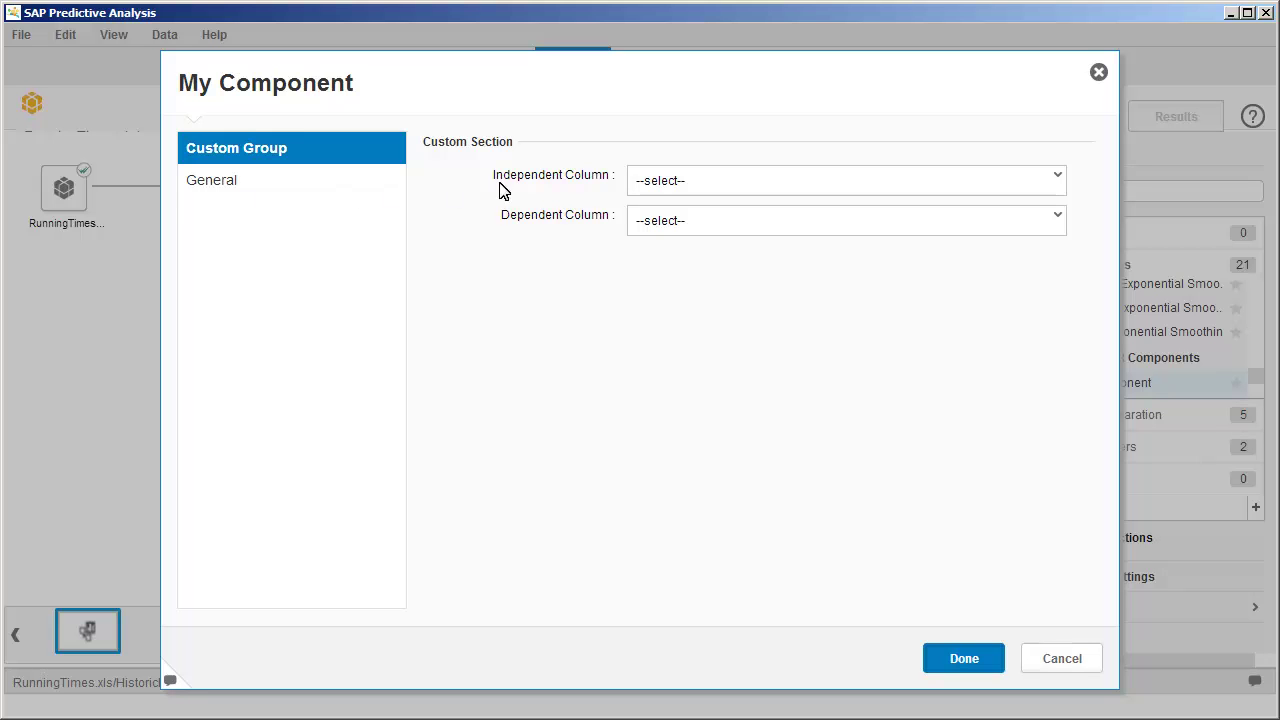
left_click(652, 182)
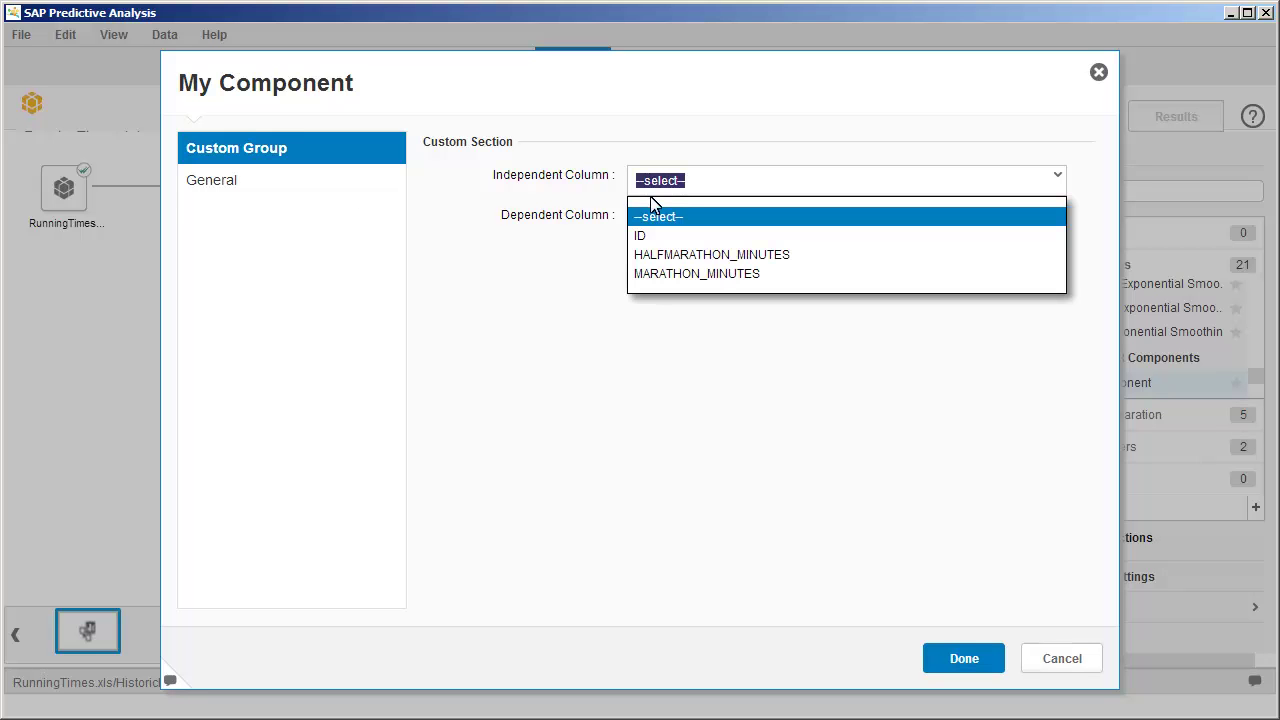
left_click(648, 254)
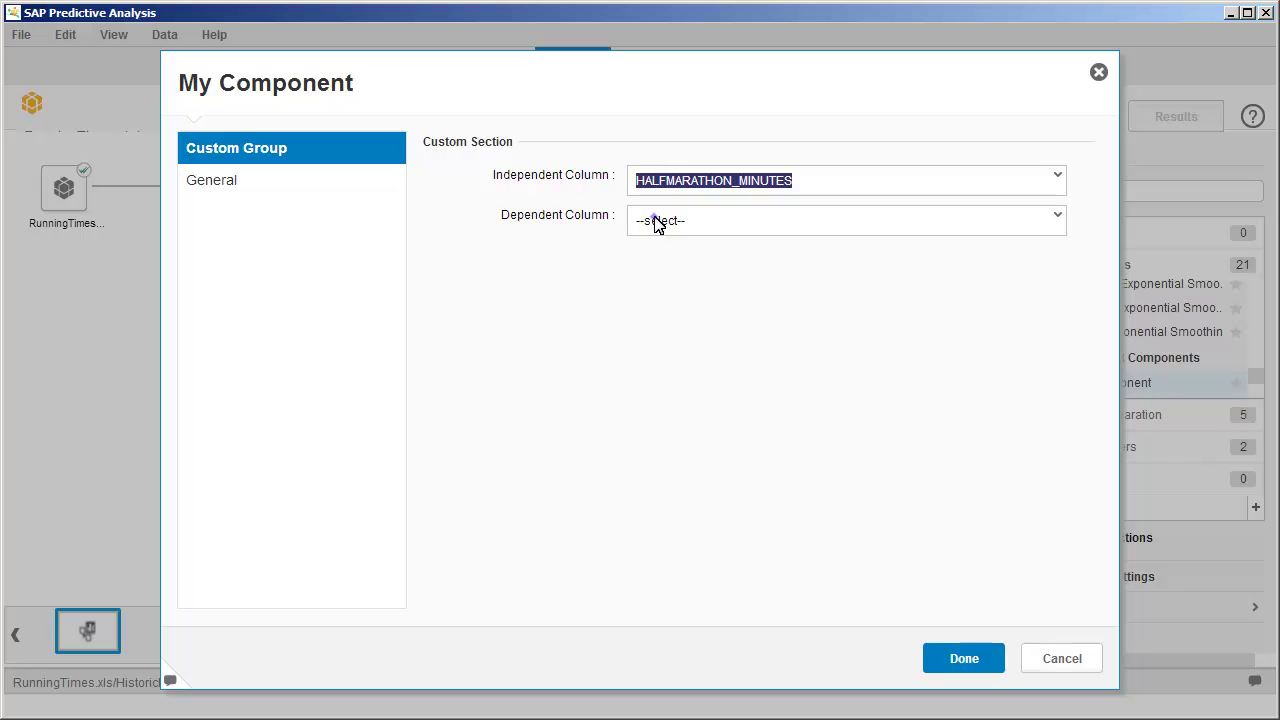
left_click(655, 222)
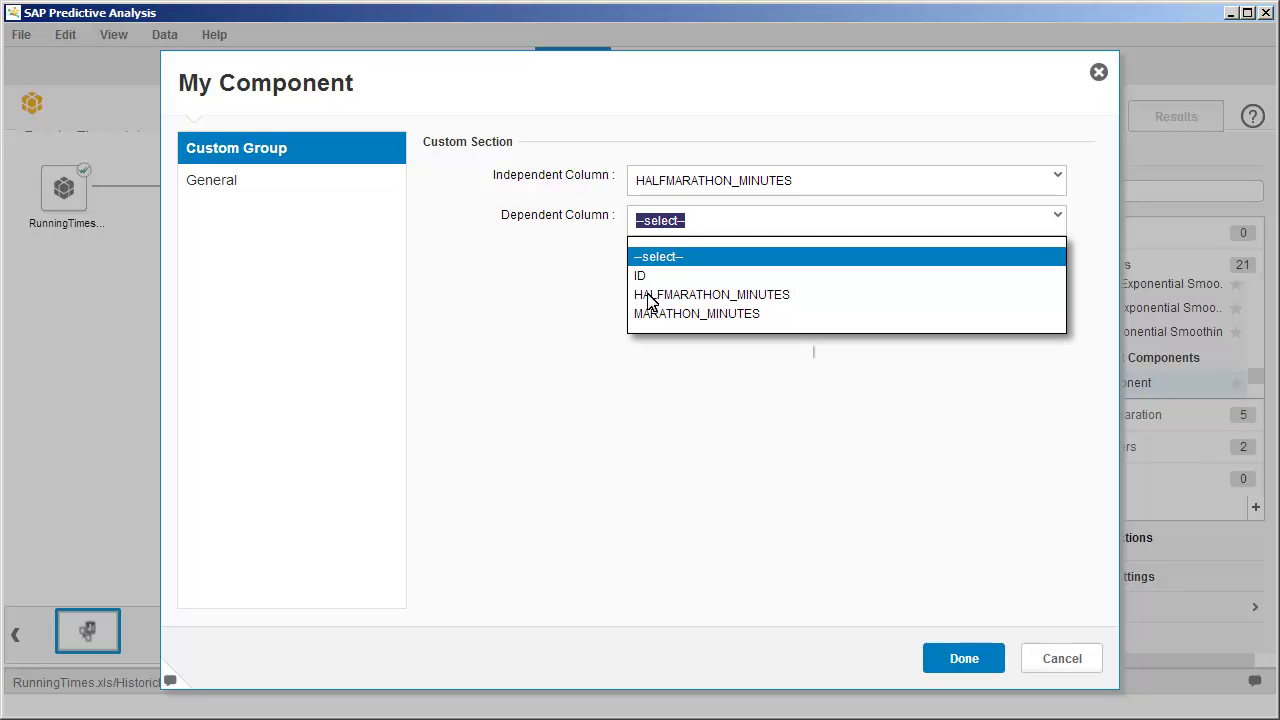
left_click(648, 313)
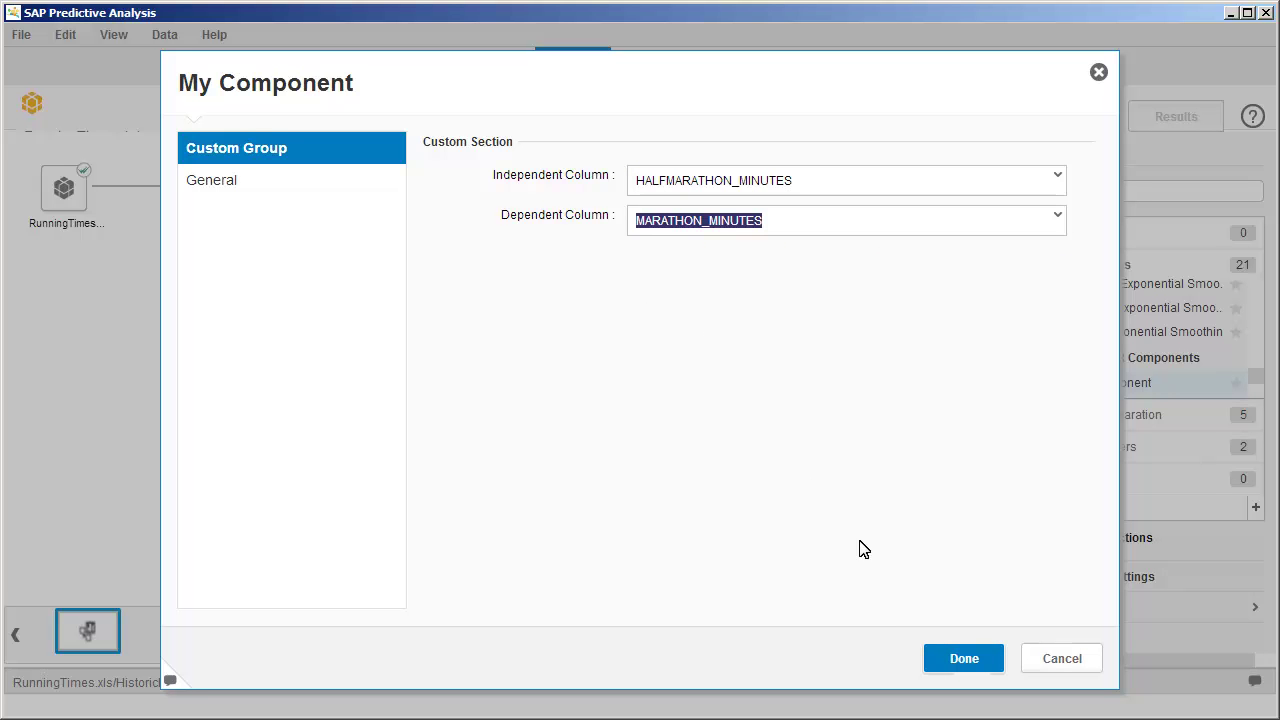
left_click(963, 658)
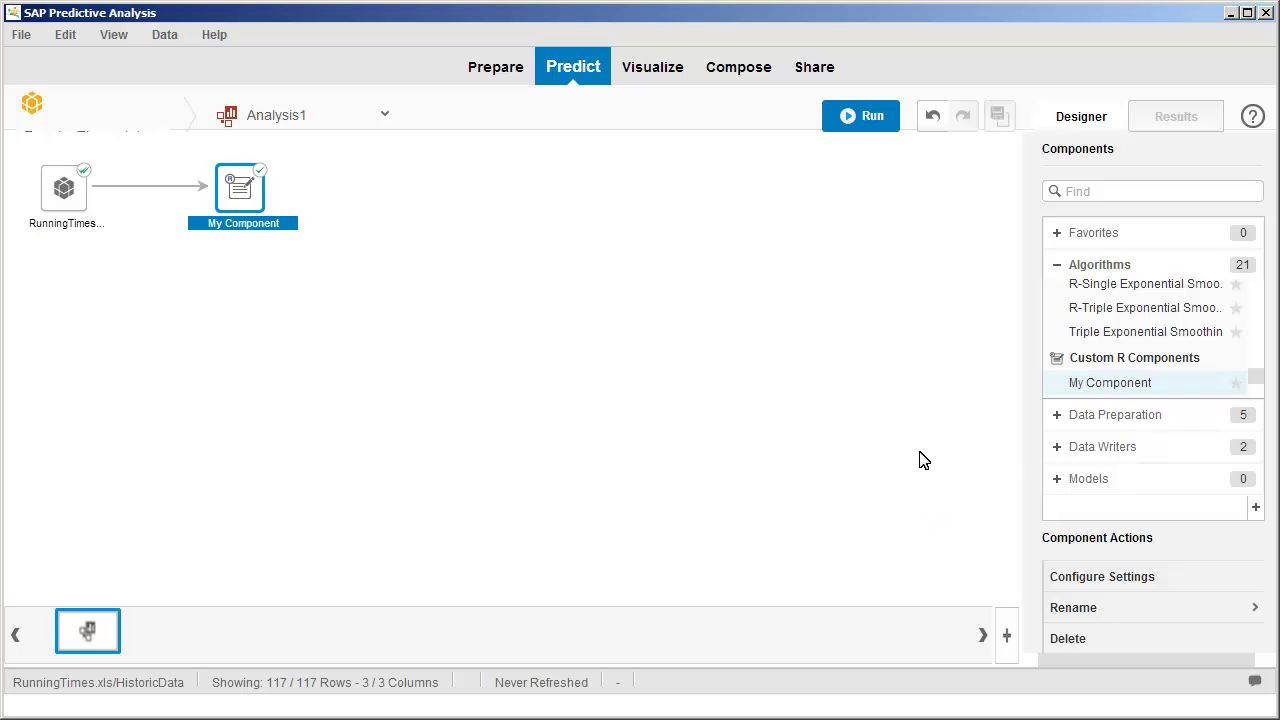
left_click(856, 115)
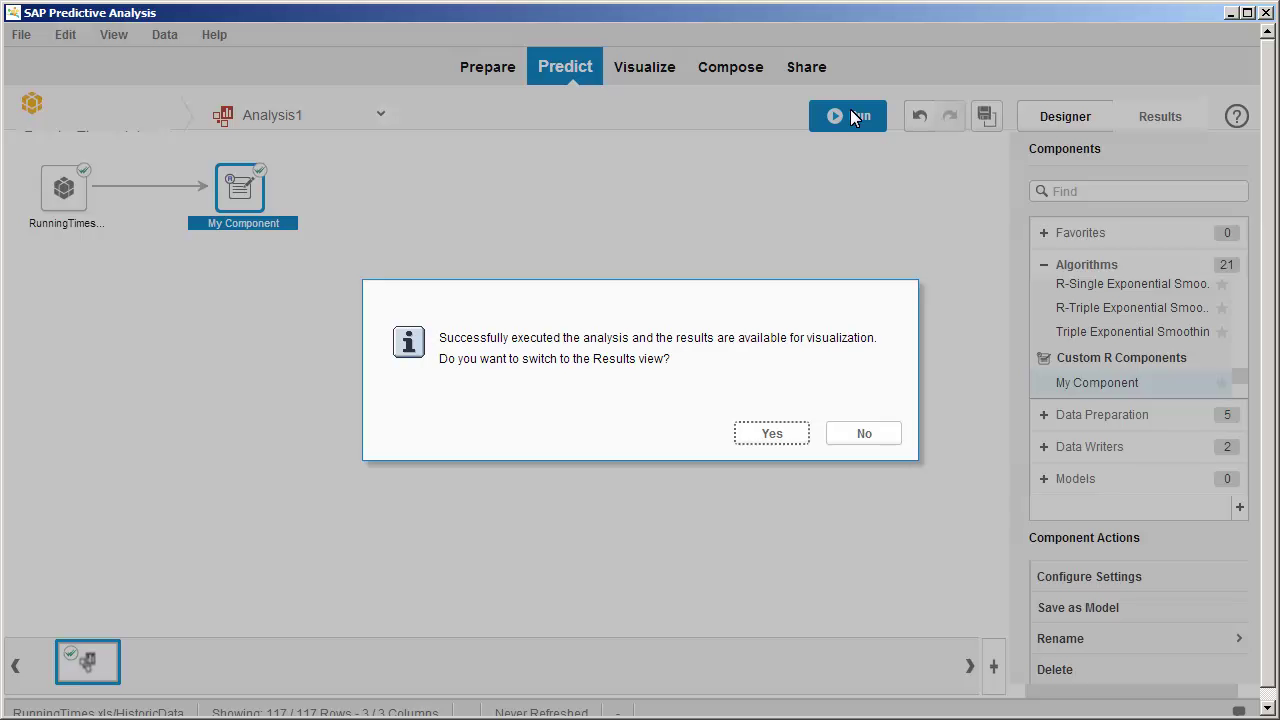
left_click(855, 436)
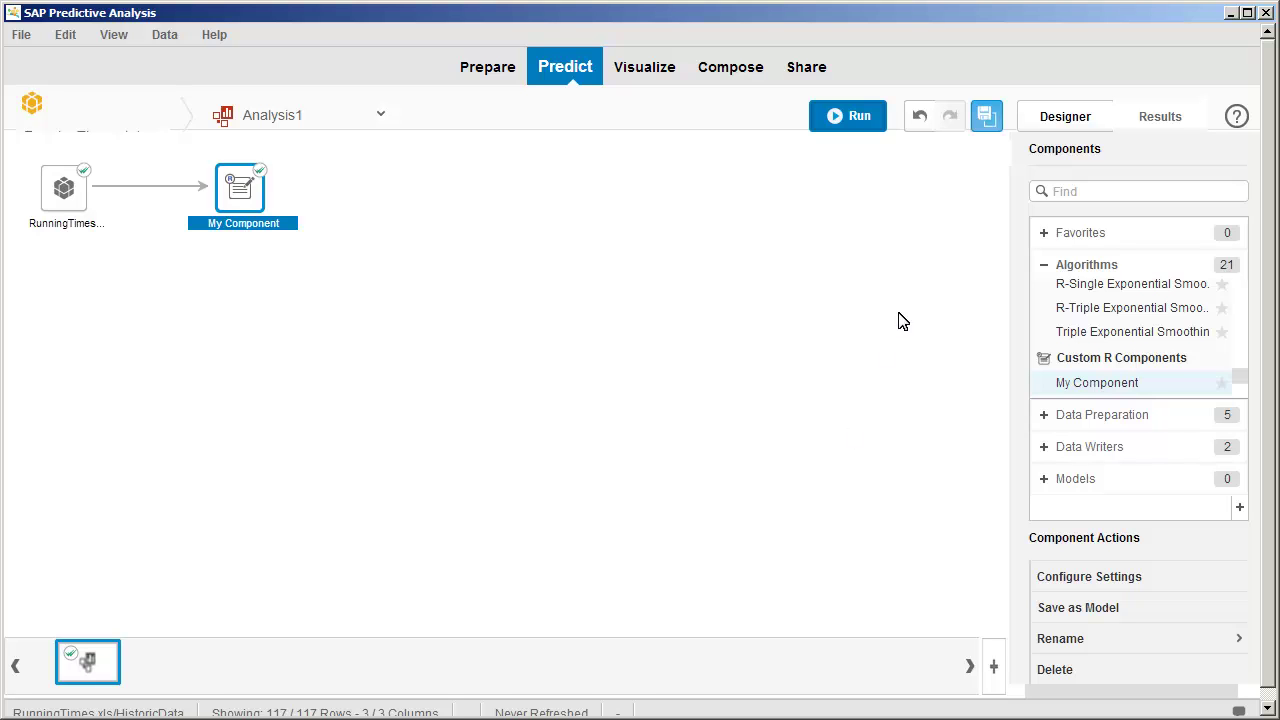
- Save the trained component as a model named MarathonTimePredictor and show the saved models in the component list
left_click(985, 117)
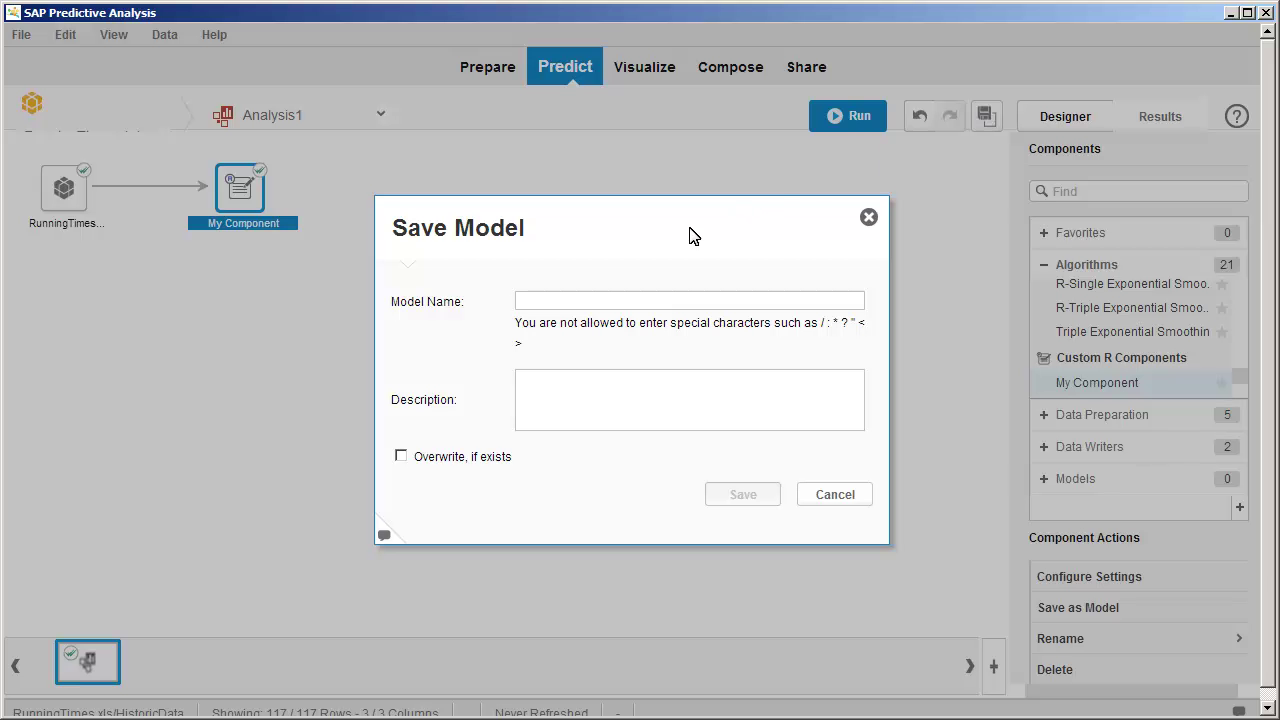
left_click(519, 302)
type("MarathonTimePredictor")
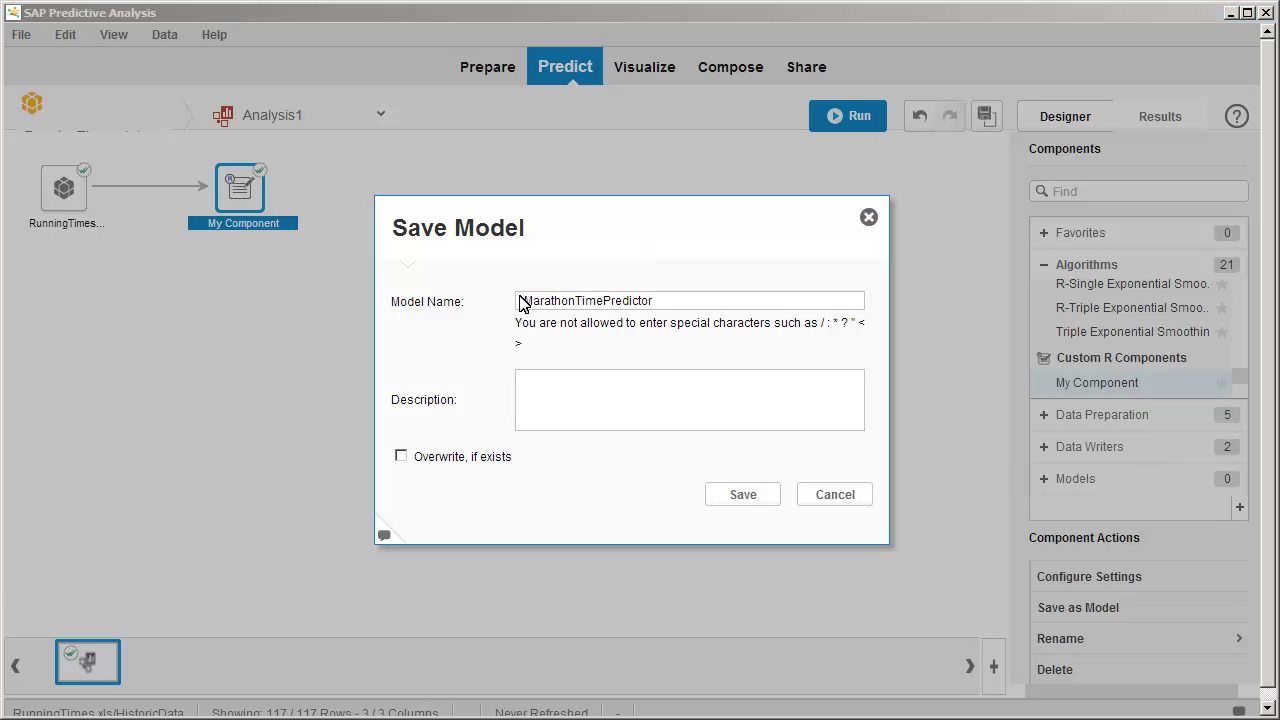
left_click(729, 495)
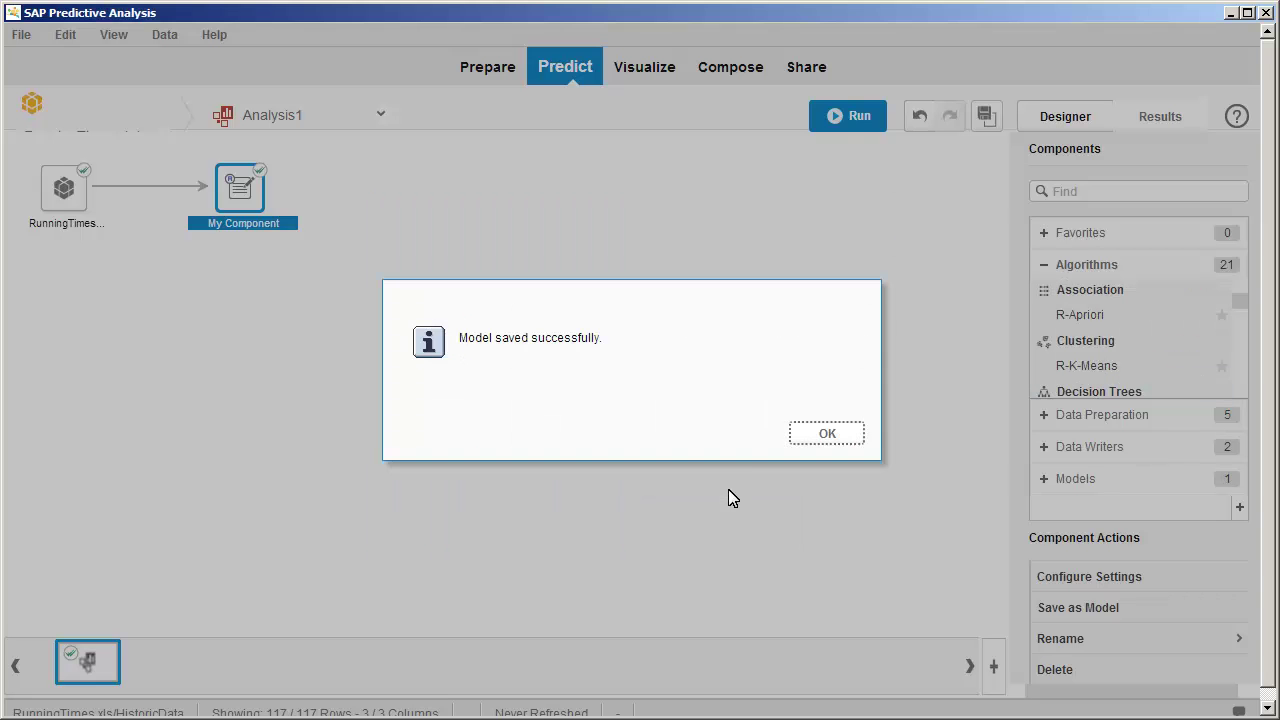
left_click(822, 434)
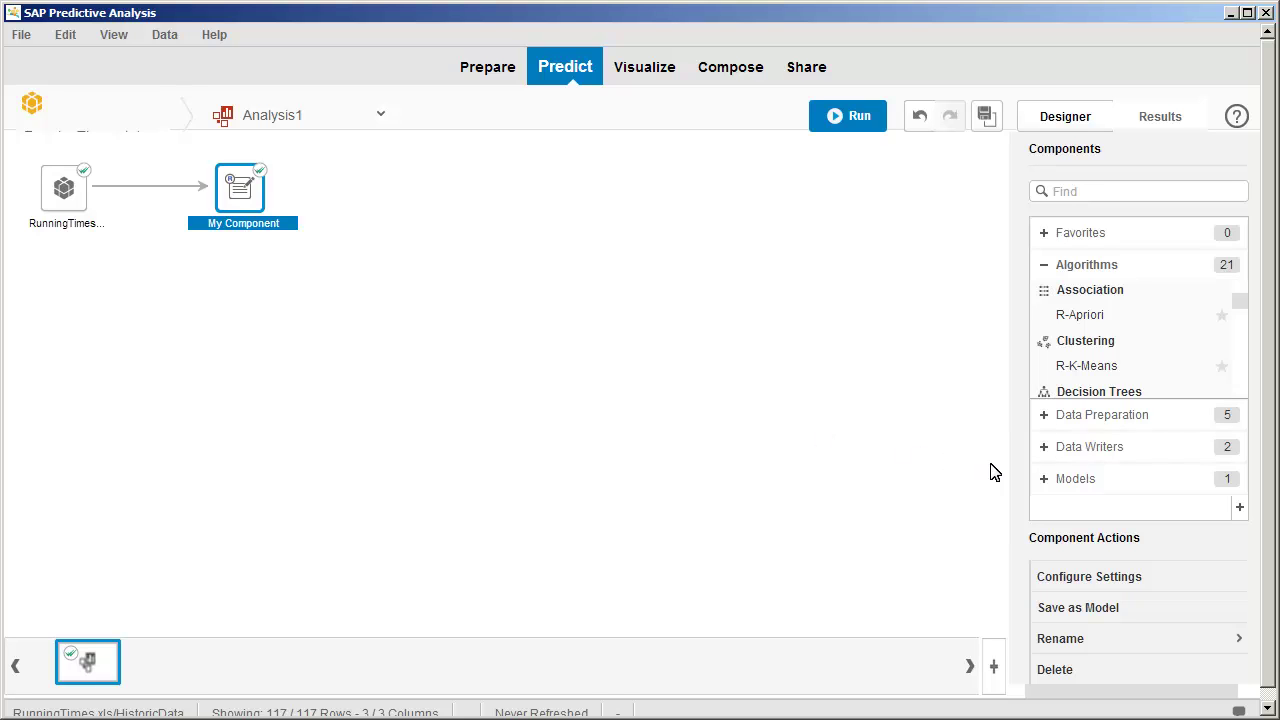
left_click(1043, 479)
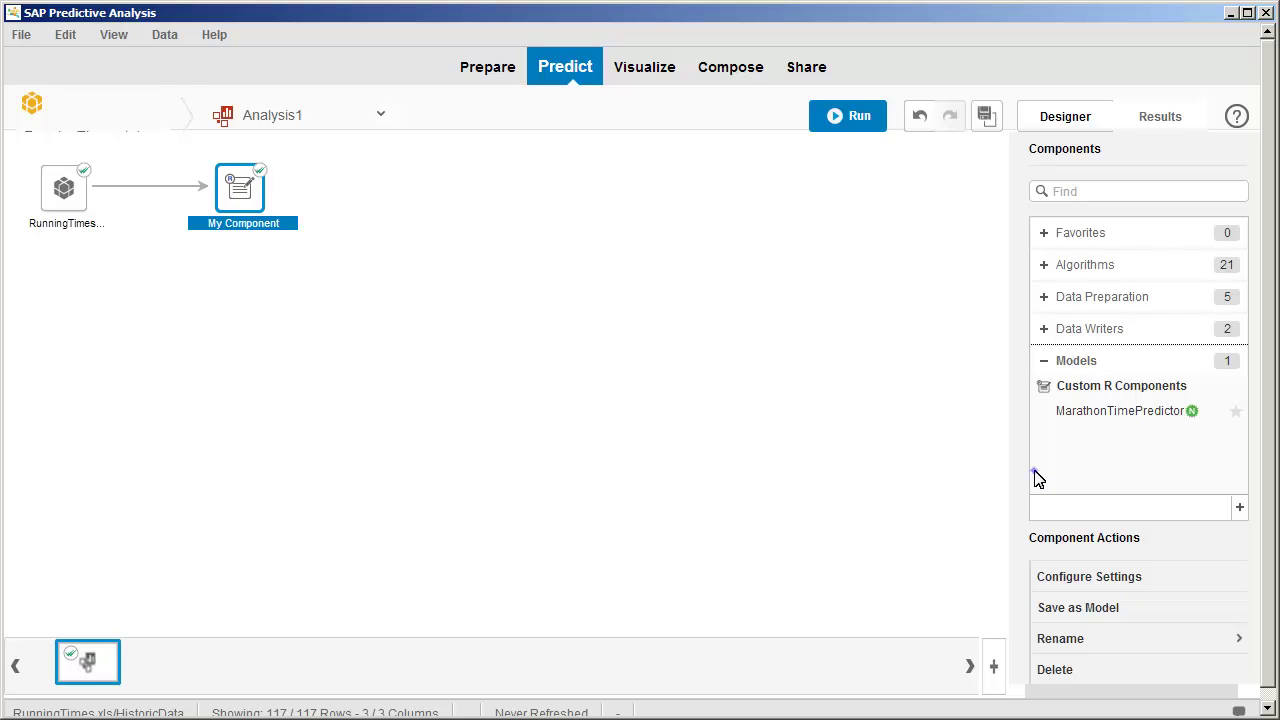